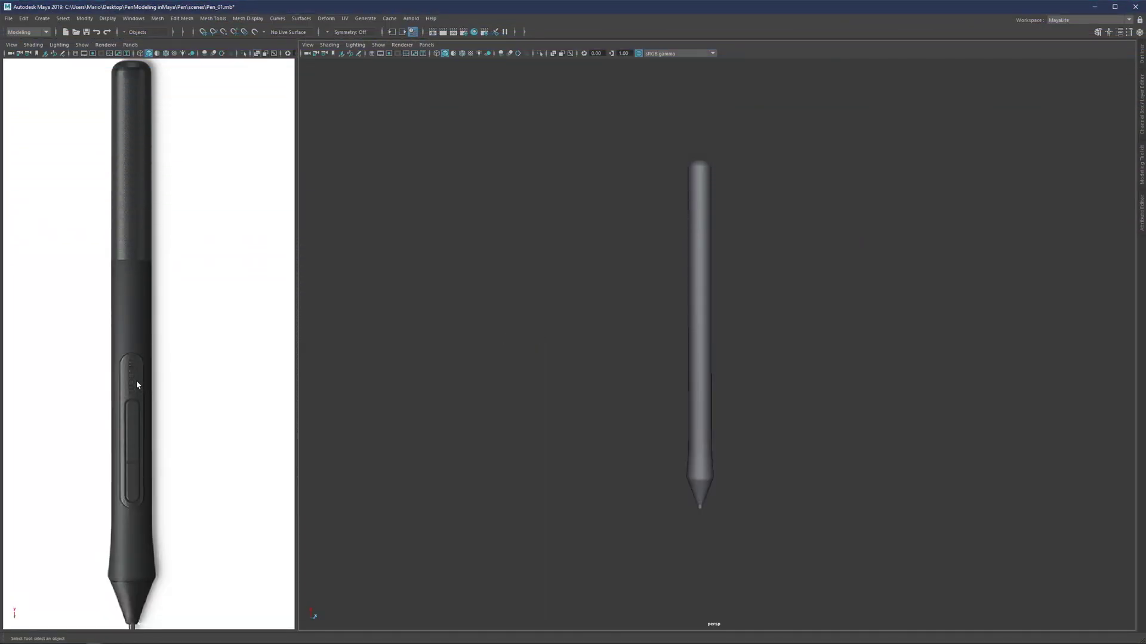
# Select the pen body and widen the front reference view around the button area
pyautogui.scroll(3, 137, 335)
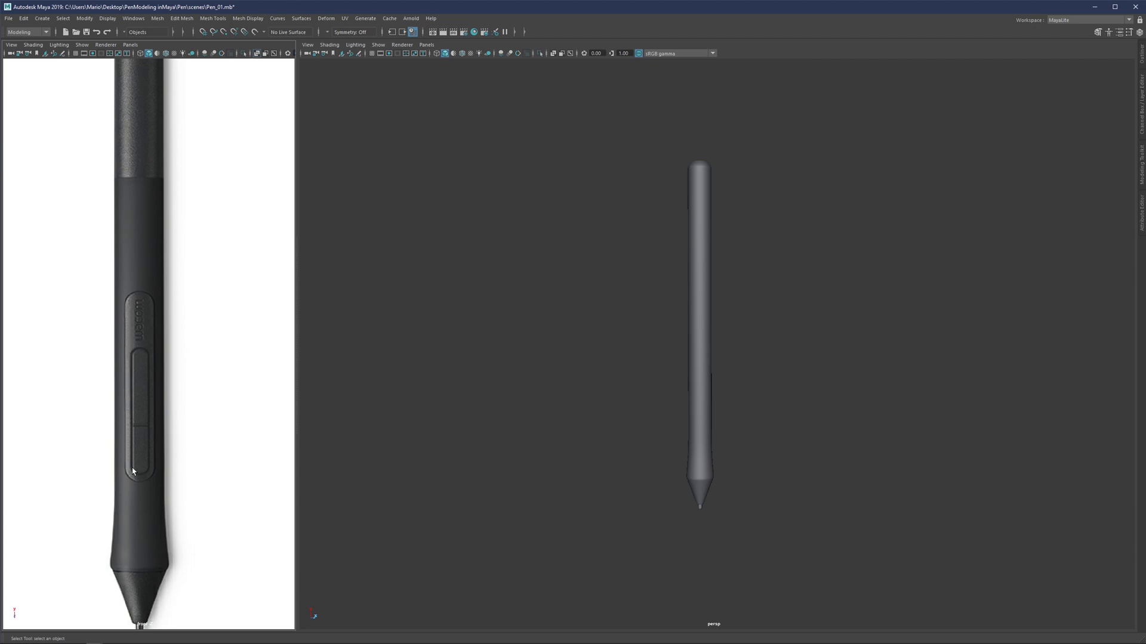
pyautogui.click(146, 483)
pyautogui.scroll(4, 128, 427)
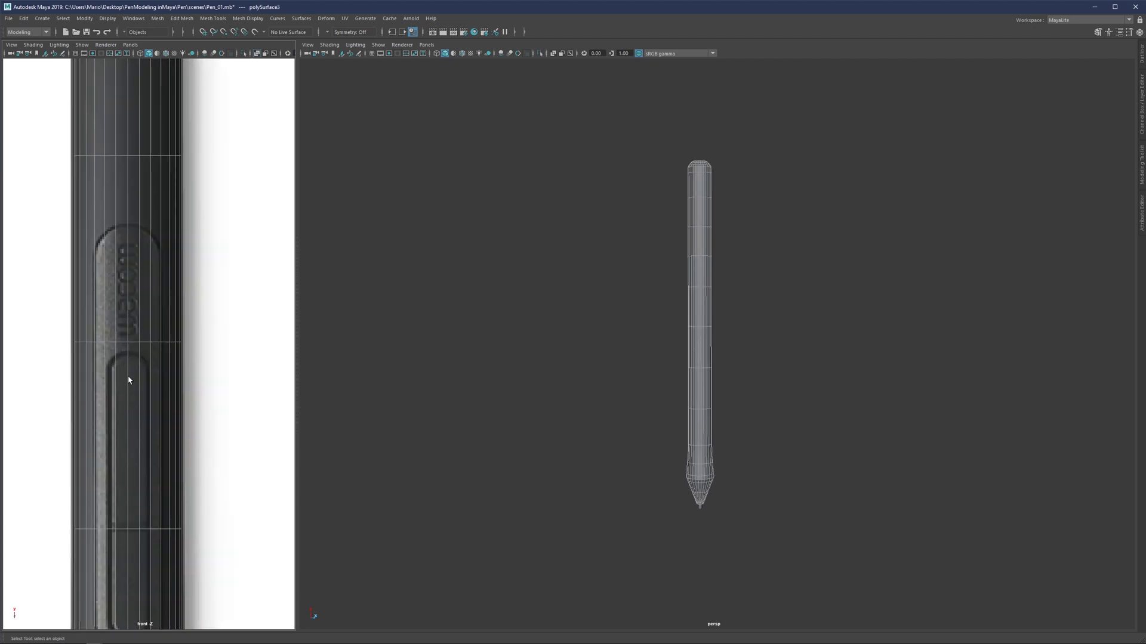
pyautogui.keyDown('alt'); pyautogui.moveTo(127, 308); pyautogui.dragTo(131, 308, button='middle'); pyautogui.keyUp('alt')
pyautogui.moveTo(296, 317); pyautogui.dragTo(426, 330)
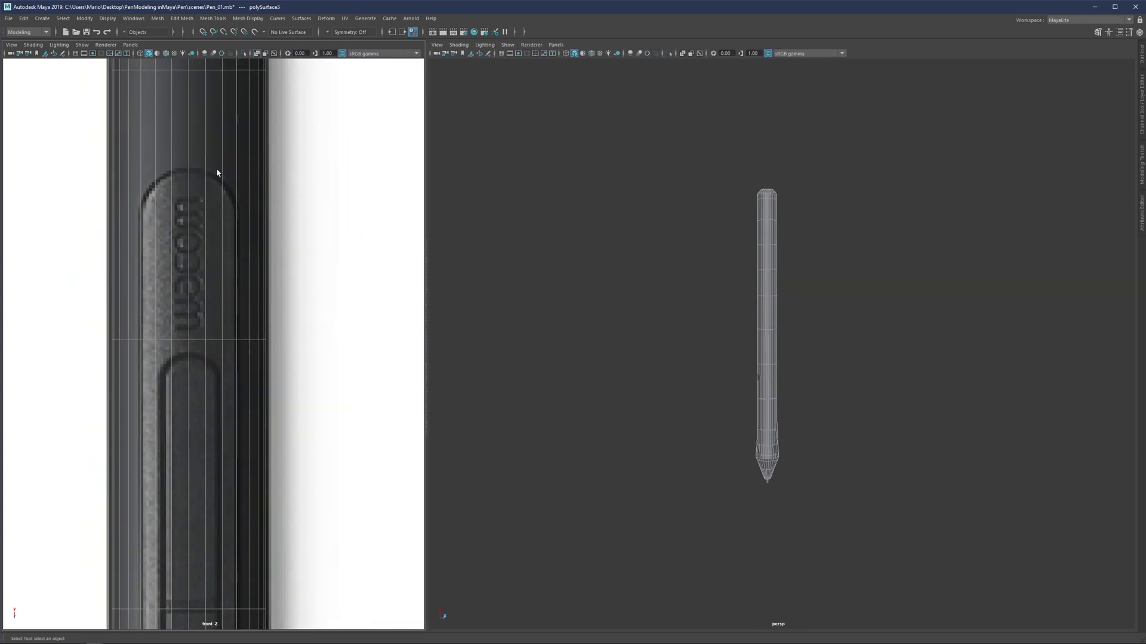
# Insert edge loops with Multi-Cut where the button outline's upper and lower arcs begin
pyautogui.hotkey('ctrl', 'shift', 'x')
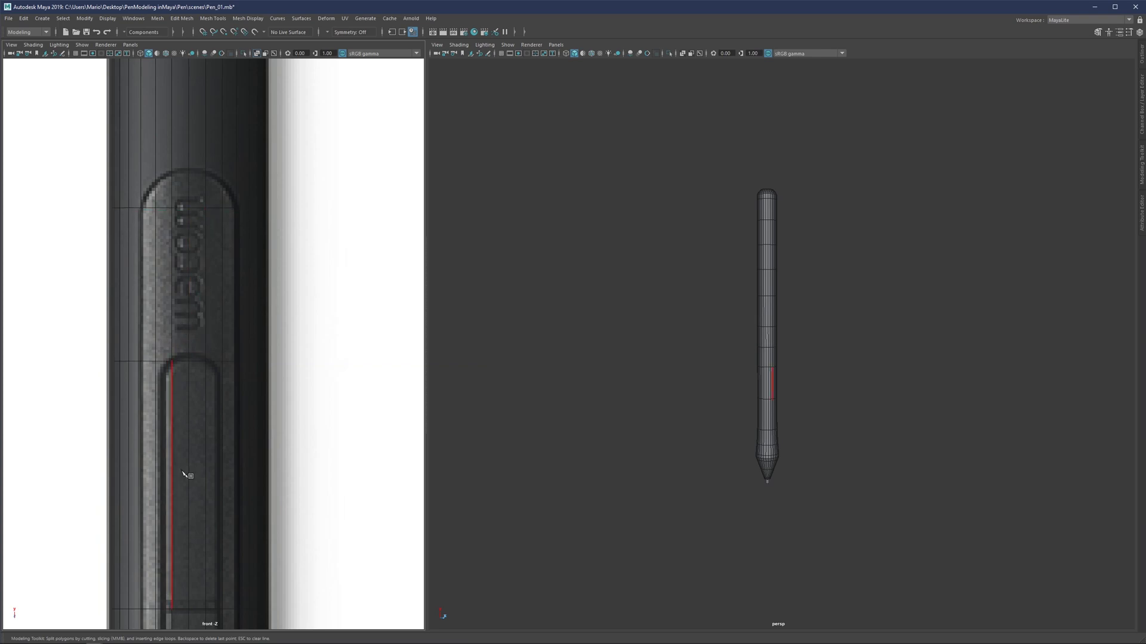
pyautogui.keyDown('alt'); pyautogui.moveTo(192, 491); pyautogui.dragTo(234, 429, button='middle'); pyautogui.keyUp('alt')
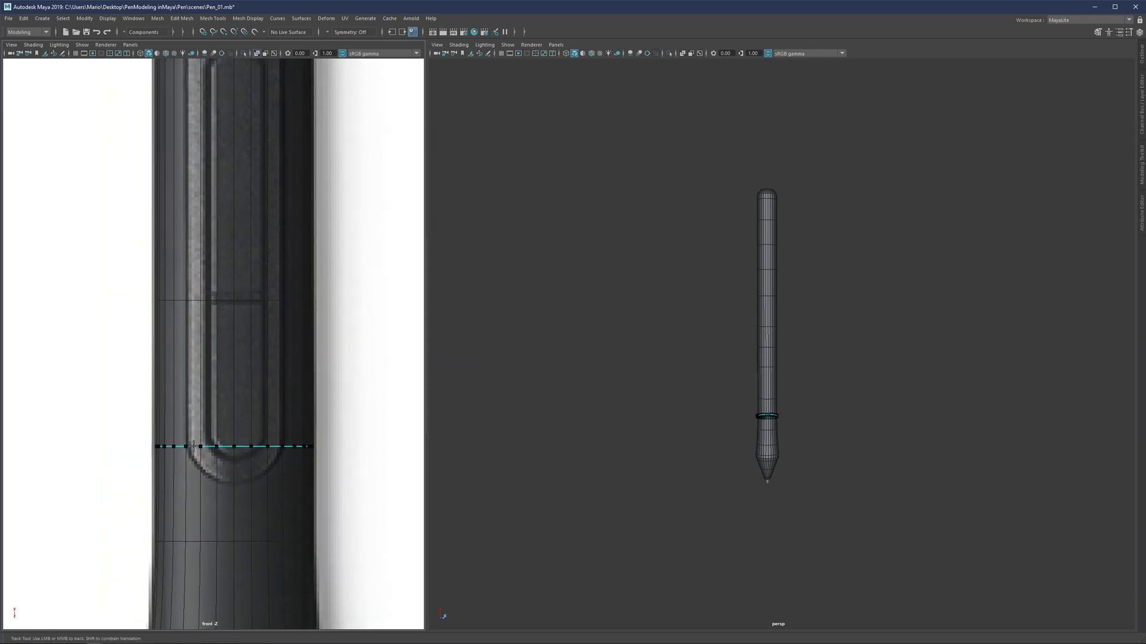
pyautogui.keyDown('ctrl'); pyautogui.click(193, 446); pyautogui.keyUp('ctrl')
# Switch the pen body to vertex editing and select the centre vertex of the upper arc's edge loop
pyautogui.keyDown('alt'); pyautogui.moveTo(230, 231); pyautogui.dragTo(219, 275, button='middle'); pyautogui.keyUp('alt')
pyautogui.scroll(-5, 218, 271)
pyautogui.scroll(2, 216, 339)
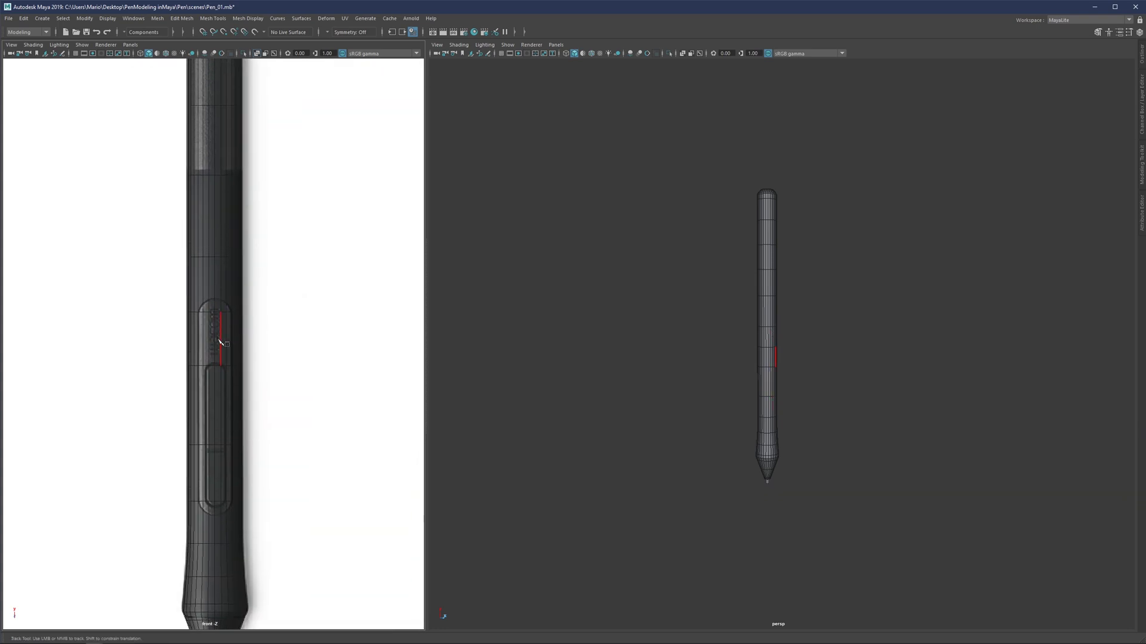
pyautogui.scroll(3, 216, 339)
pyautogui.scroll(1, 199, 293)
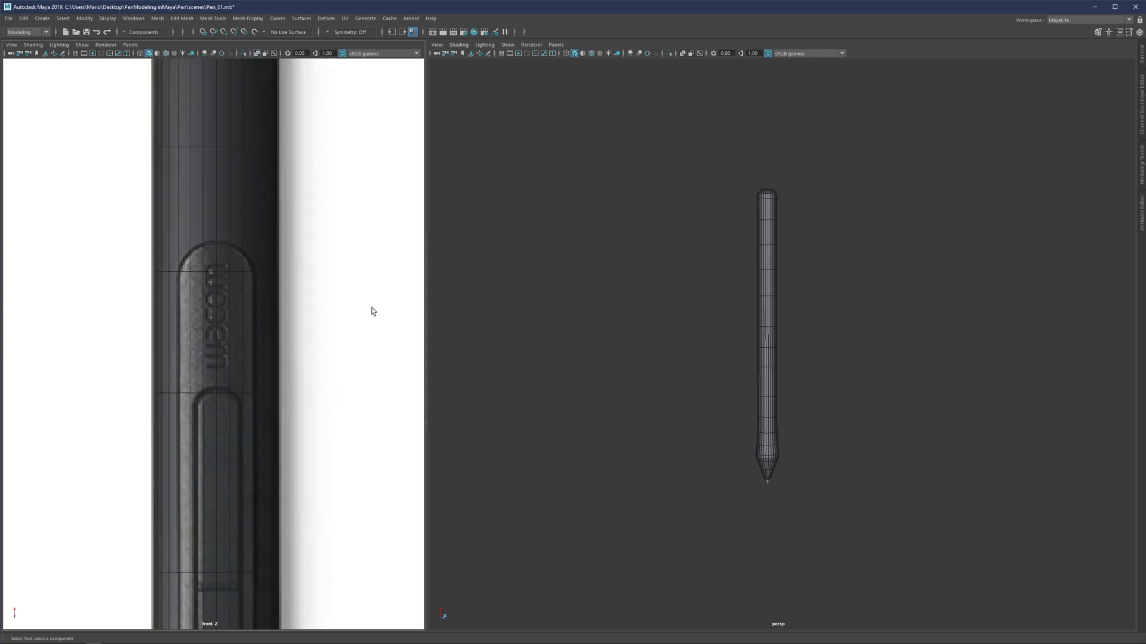
pyautogui.scroll(5, 732, 317)
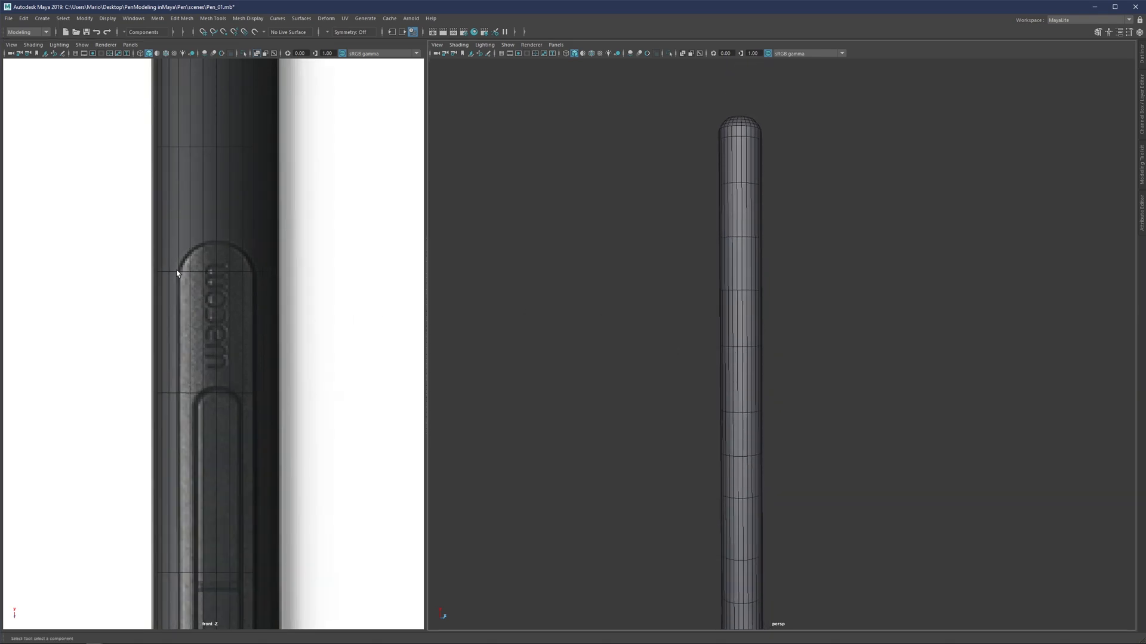
pyautogui.scroll(1, 161, 272)
pyautogui.moveTo(196, 253); pyautogui.dragTo(218, 254, button='right')
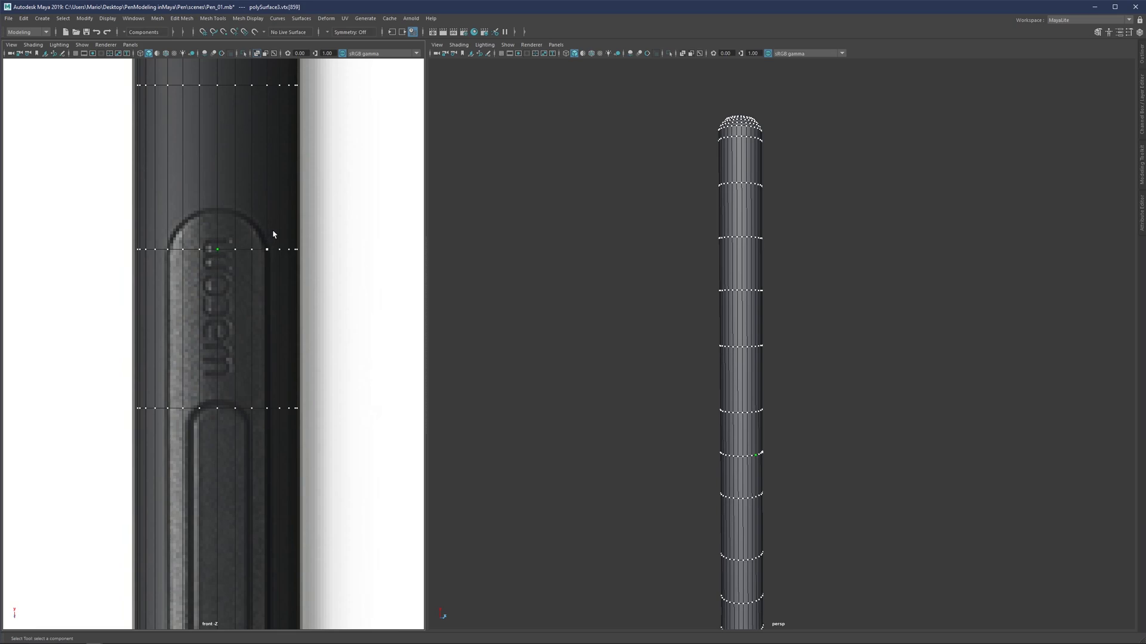
pyautogui.scroll(2, 674, 329)
pyautogui.keyDown('alt'); pyautogui.moveTo(738, 424); pyautogui.dragTo(719, 310, button='middle'); pyautogui.keyUp('alt')
pyautogui.keyDown('alt'); pyautogui.moveTo(717, 359); pyautogui.dragTo(660, 358); pyautogui.keyUp('alt')
pyautogui.scroll(3, 718, 373)
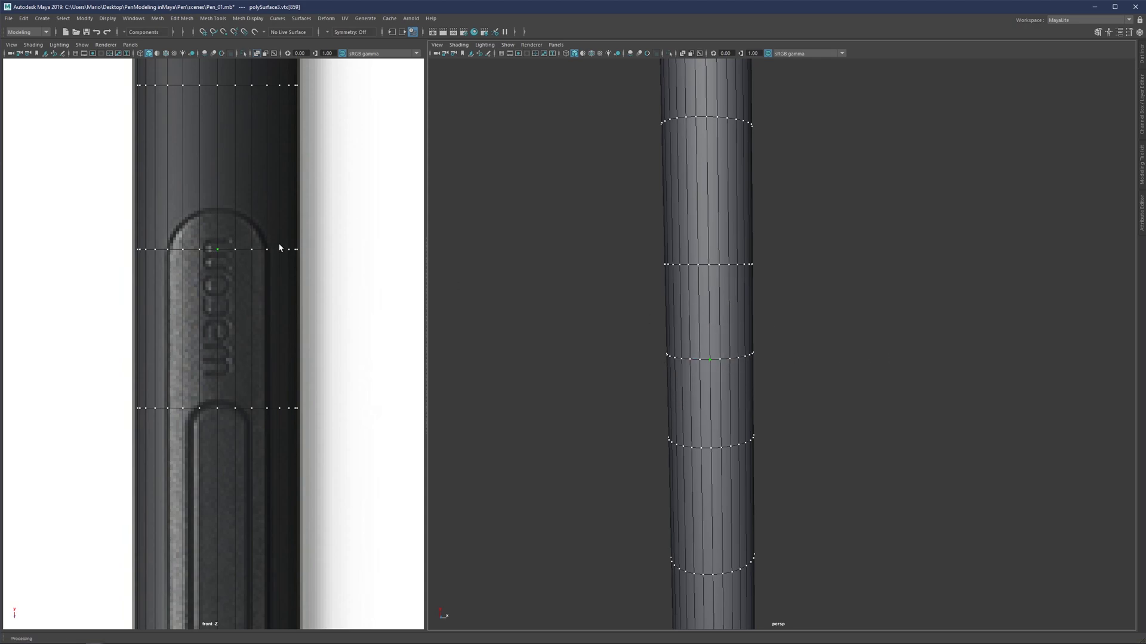
# Turn off smooth preview and move the upper loop's centre vertex up to the crown of the button outline
pyautogui.moveTo(273, 219); pyautogui.dragTo(249, 252)
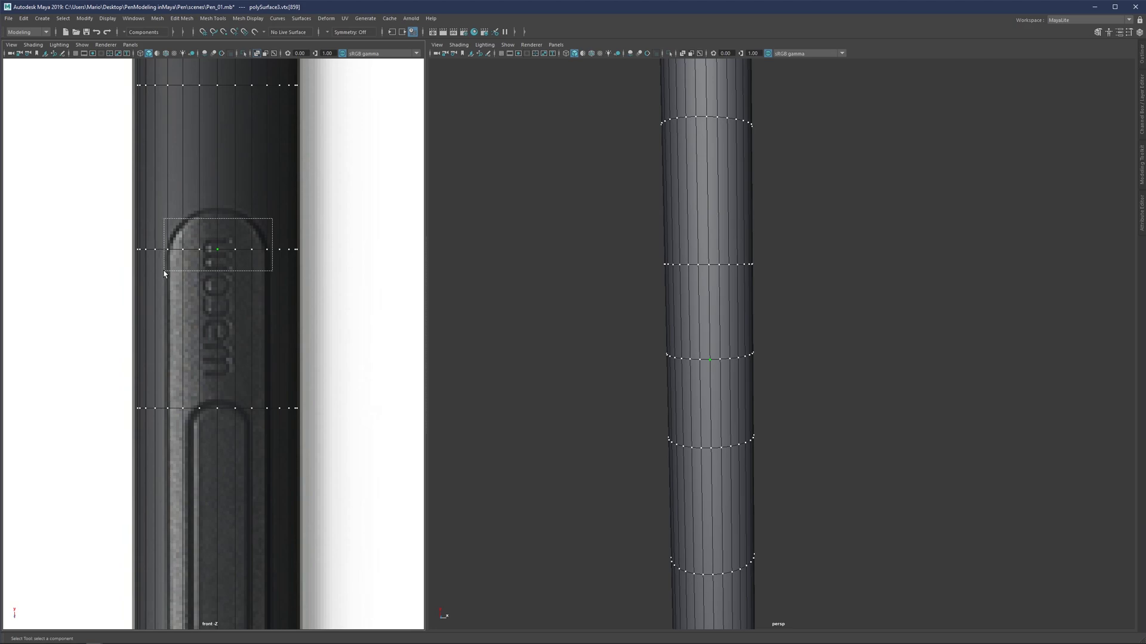
pyautogui.moveTo(163, 270); pyautogui.dragTo(163, 271)
pyautogui.moveTo(693, 363)
pyautogui.keyDown('alt'); pyautogui.mouseDown()
pyautogui.moveTo(565, 345)
pyautogui.moveTo(719, 349)
pyautogui.moveTo(709, 347)
pyautogui.mouseUp(); pyautogui.keyUp('alt')
pyautogui.click(219, 250)
pyautogui.press('w')
pyautogui.moveTo(217, 230); pyautogui.dragTo(232, 189)
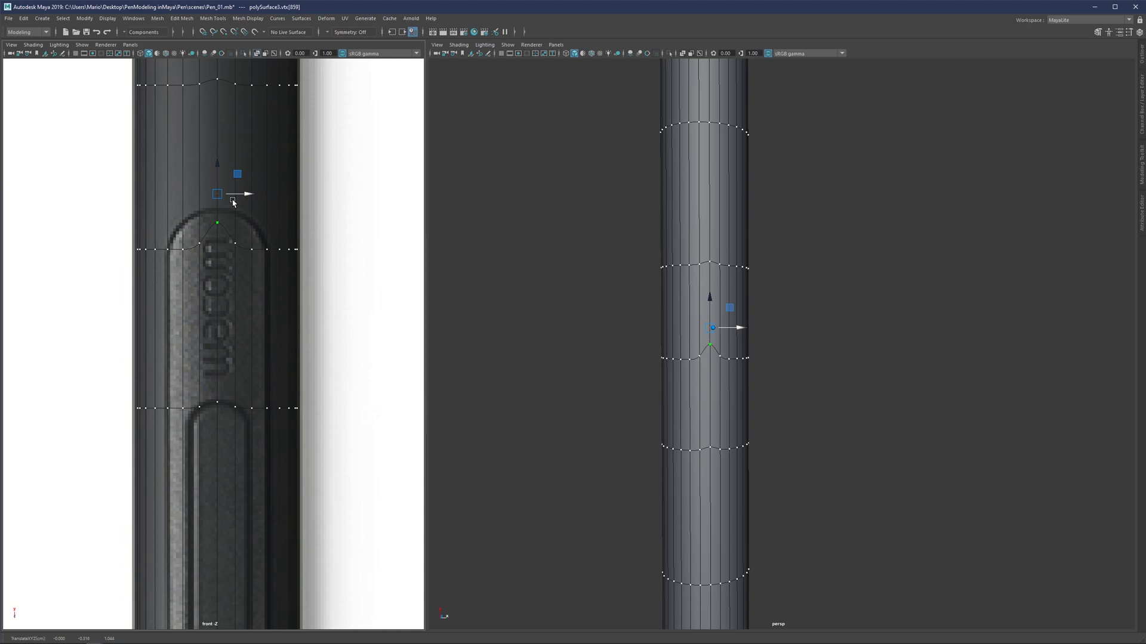
pyautogui.press('1')
pyautogui.moveTo(218, 168); pyautogui.dragTo(220, 182)
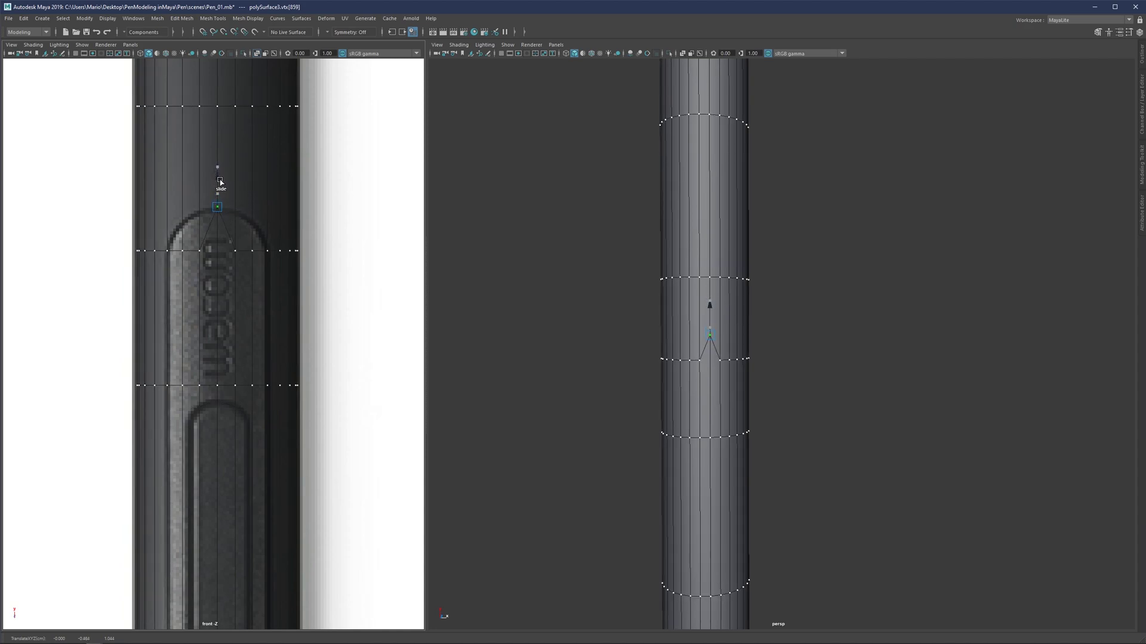
# Select the vertex beside the centre on the upper loop and set symmetry to World X
pyautogui.click(235, 251)
pyautogui.keyDown('alt'); pyautogui.moveTo(622, 361); pyautogui.dragTo(585, 231, button='middle'); pyautogui.keyUp('alt')
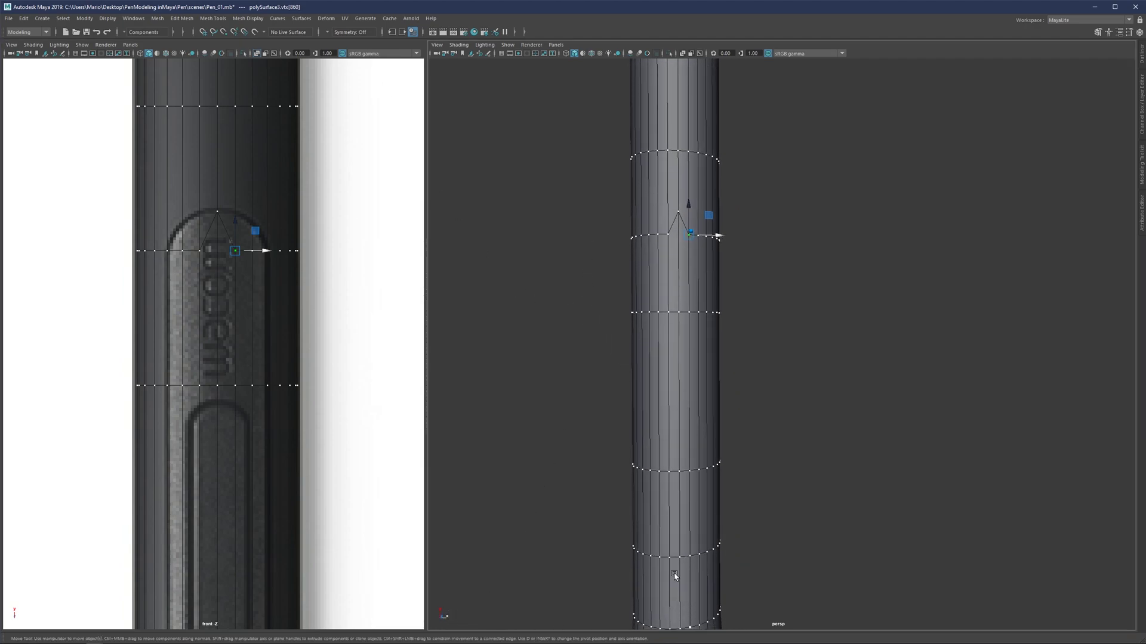
pyautogui.click(329, 32)
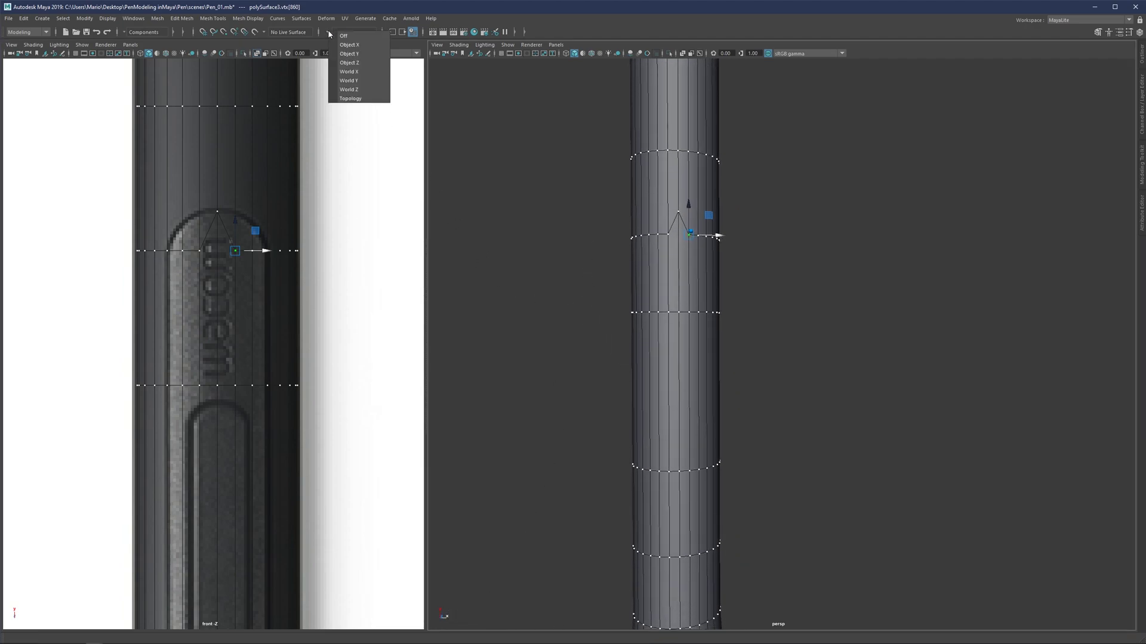
pyautogui.click(351, 72)
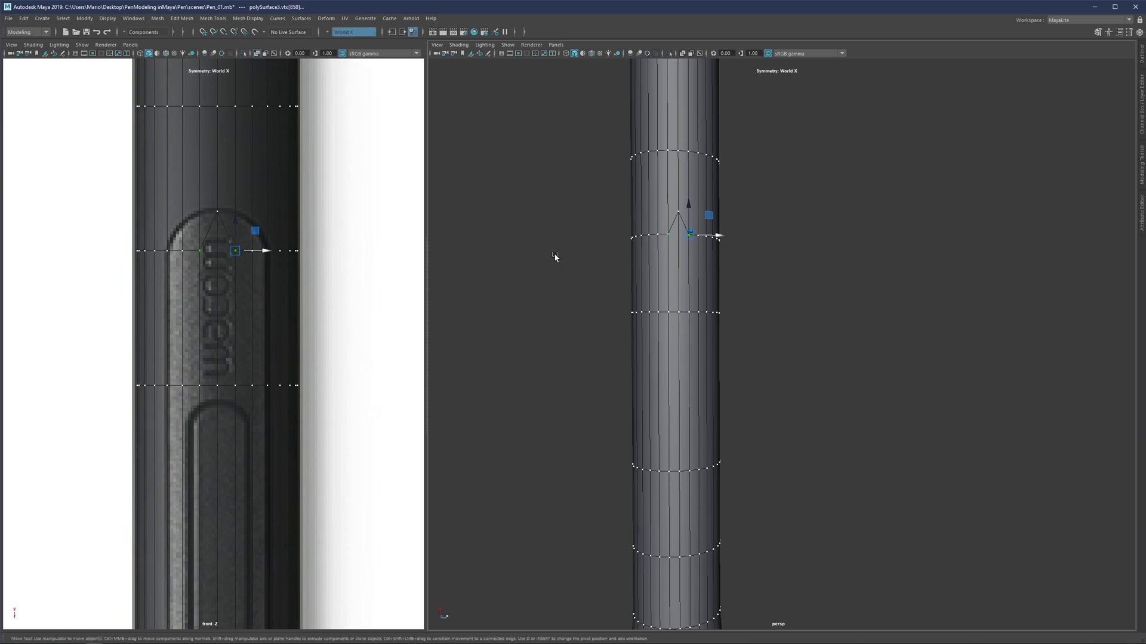
pyautogui.keyDown('ctrl'); pyautogui.keyDown('shift'); pyautogui.moveTo(566, 261); pyautogui.dragTo(532, 175, button='right'); pyautogui.keyUp('shift'); pyautogui.keyUp('ctrl')
# Slide the two vertex pairs beside the centre up onto the outline's upper arc
pyautogui.scroll(2, 256, 242)
pyautogui.moveTo(238, 212); pyautogui.dragTo(247, 170)
pyautogui.hotkey('ctrl', 'z')
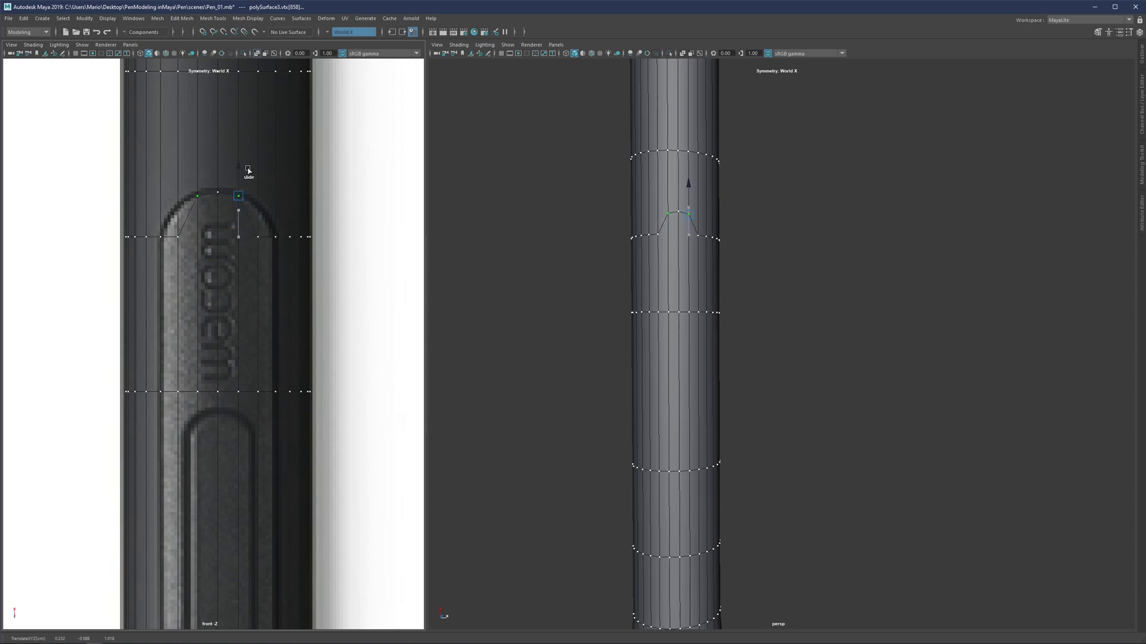
pyautogui.click(218, 192)
pyautogui.click(260, 240)
pyautogui.keyDown('ctrl'); pyautogui.keyDown('shift'); pyautogui.moveTo(260, 219); pyautogui.dragTo(267, 194); pyautogui.keyUp('shift'); pyautogui.keyUp('ctrl')
# Slide the lower loop's centre vertex down to the lowest point of the button outline
pyautogui.scroll(-8, 235, 293)
pyautogui.keyDown('alt'); pyautogui.moveTo(219, 448); pyautogui.dragTo(266, 265, button='middle'); pyautogui.keyUp('alt')
pyautogui.scroll(3, 265, 310)
pyautogui.scroll(6, 268, 316)
pyautogui.click(303, 278)
pyautogui.keyDown('alt'); pyautogui.moveTo(310, 309); pyautogui.dragTo(255, 329, button='middle'); pyautogui.keyUp('alt')
pyautogui.scroll(1, 685, 568)
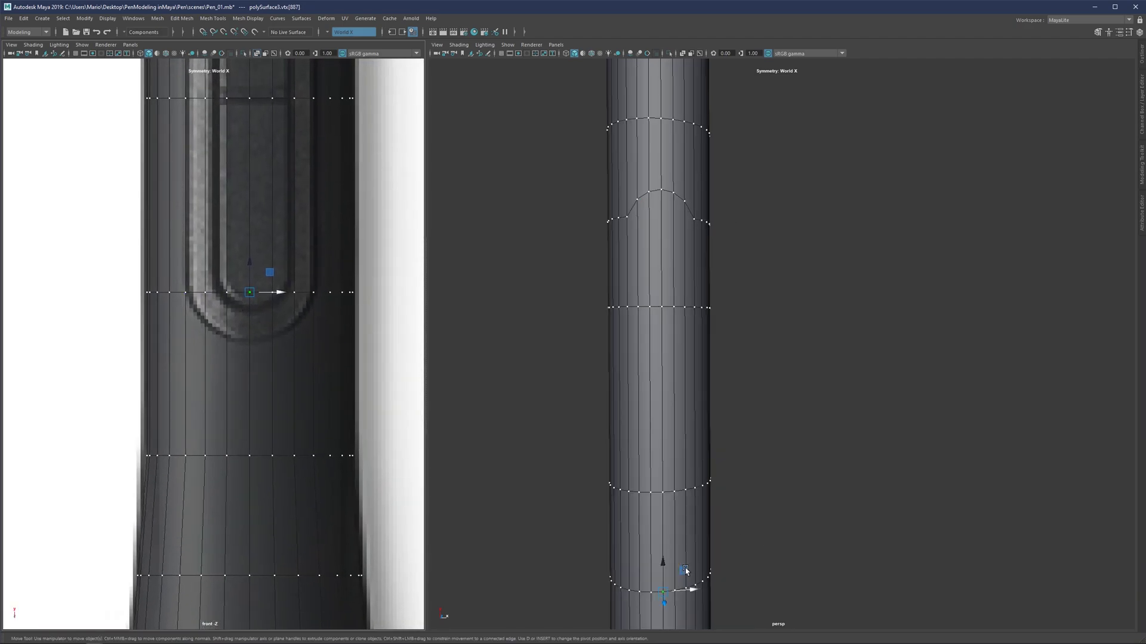
pyautogui.keyDown('alt'); pyautogui.moveTo(685, 568); pyautogui.dragTo(737, 488, button='middle'); pyautogui.keyUp('alt')
pyautogui.keyDown('alt'); pyautogui.moveTo(744, 469); pyautogui.dragTo(734, 470); pyautogui.keyUp('alt')
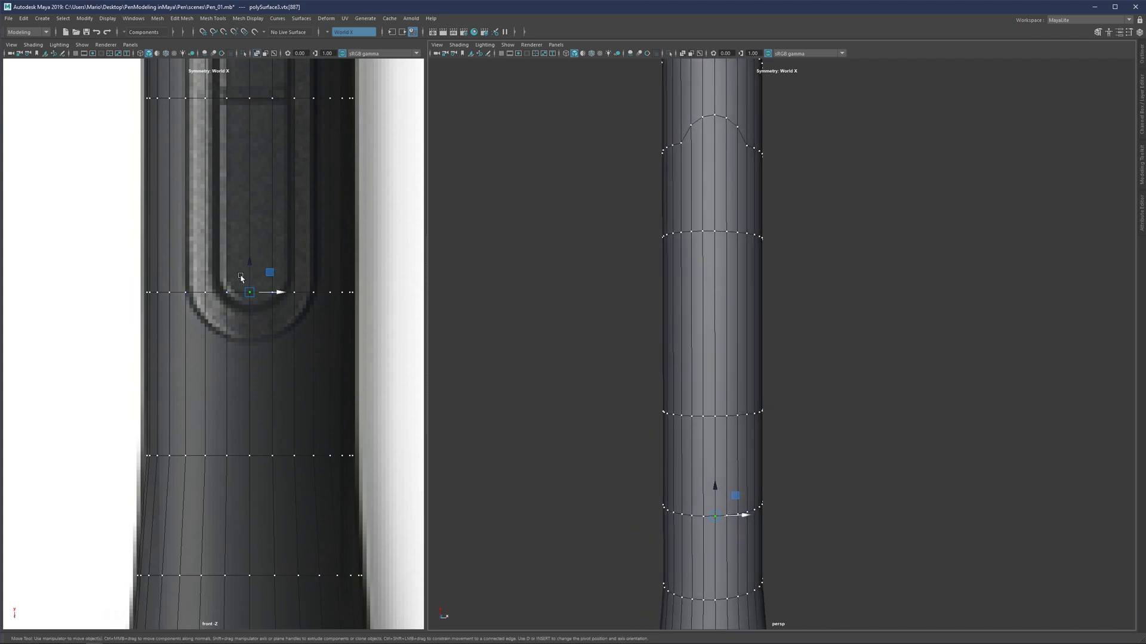
pyautogui.keyDown('ctrl'); pyautogui.keyDown('shift'); pyautogui.moveTo(249, 266); pyautogui.dragTo(249, 311); pyautogui.keyUp('shift'); pyautogui.keyUp('ctrl')
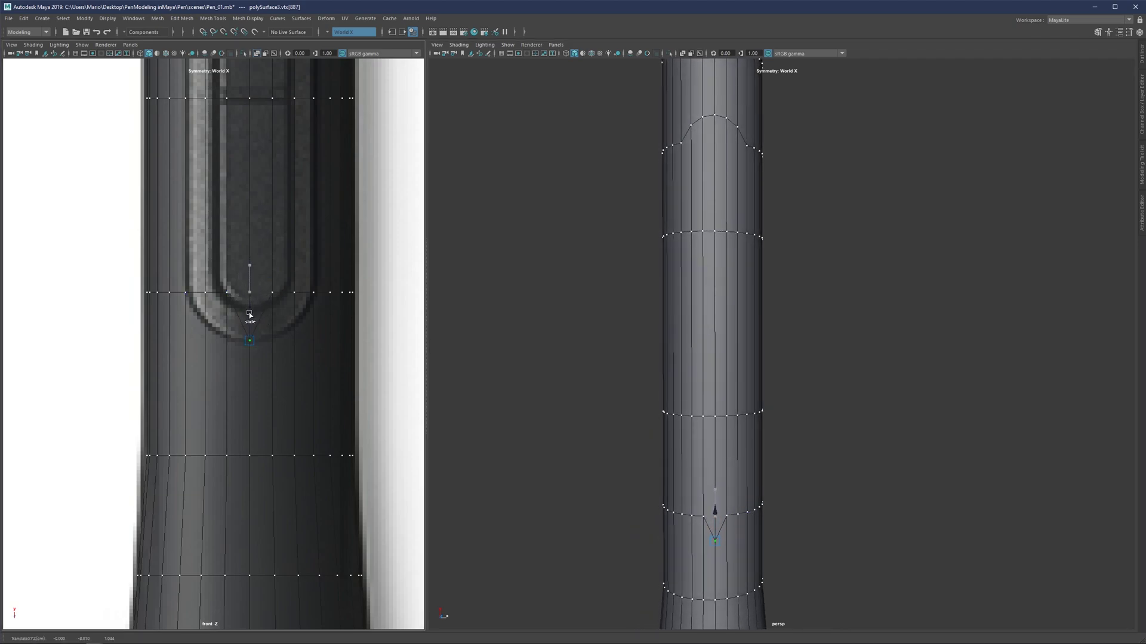
# Slide the next two vertex pairs onto the outline's lower arc and fine-tune the centre vertex
pyautogui.click(271, 293)
pyautogui.keyDown('ctrl'); pyautogui.keyDown('shift'); pyautogui.moveTo(273, 265); pyautogui.dragTo(278, 306); pyautogui.keyUp('shift'); pyautogui.keyUp('ctrl')
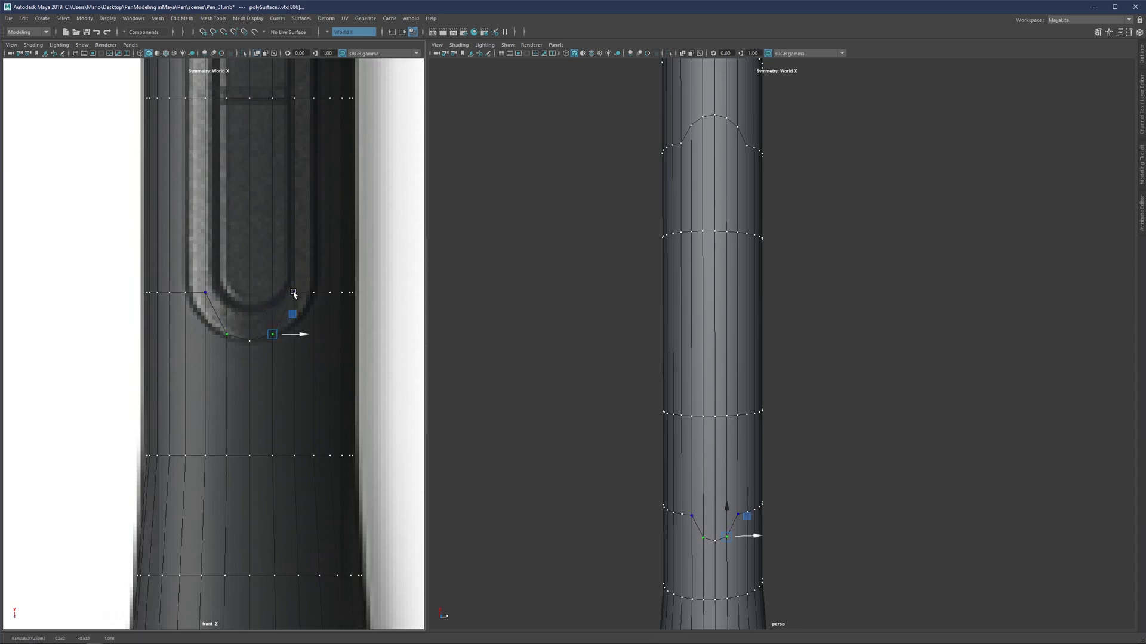
pyautogui.click(293, 292)
pyautogui.keyDown('ctrl'); pyautogui.keyDown('shift'); pyautogui.moveTo(294, 268); pyautogui.dragTo(301, 289); pyautogui.keyUp('shift'); pyautogui.keyUp('ctrl')
pyautogui.keyDown('alt'); pyautogui.moveTo(711, 494); pyautogui.dragTo(669, 468, button='middle'); pyautogui.keyUp('alt')
pyautogui.click(253, 345)
pyautogui.keyDown('ctrl'); pyautogui.keyDown('shift'); pyautogui.moveTo(253, 344); pyautogui.dragTo(250, 321); pyautogui.keyUp('shift'); pyautogui.keyUp('ctrl')
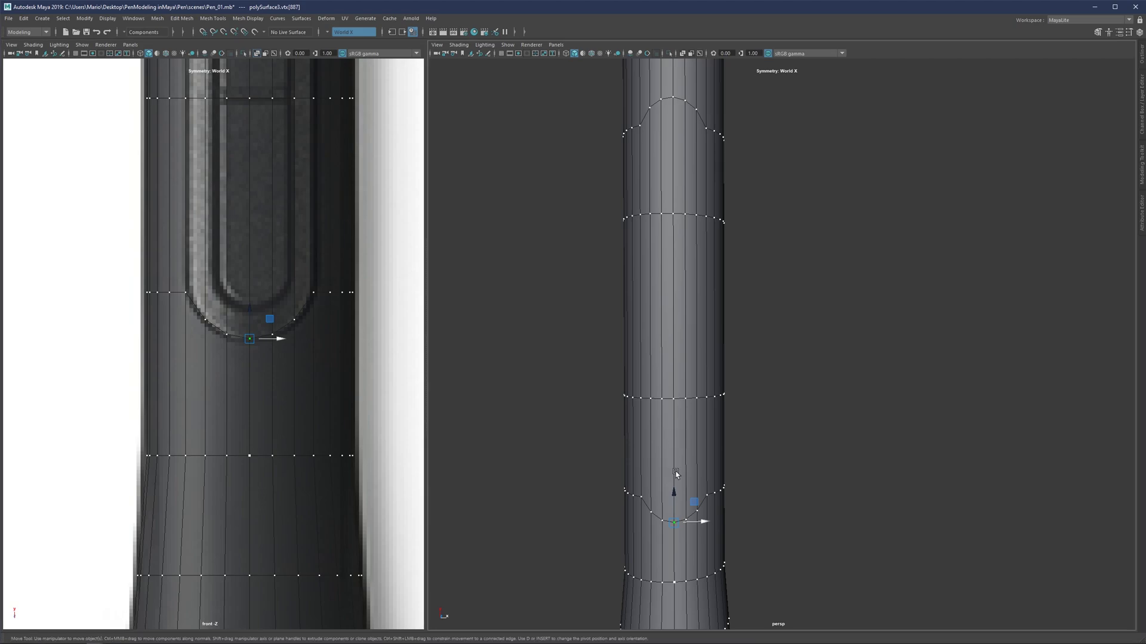
# Select all the faces enclosed by the rounded button outline on the pen body
pyautogui.keyDown('alt'); pyautogui.moveTo(661, 388); pyautogui.dragTo(664, 388); pyautogui.keyUp('alt')
pyautogui.moveTo(664, 388); pyautogui.dragTo(664, 416, button='right')
pyautogui.click(665, 419)
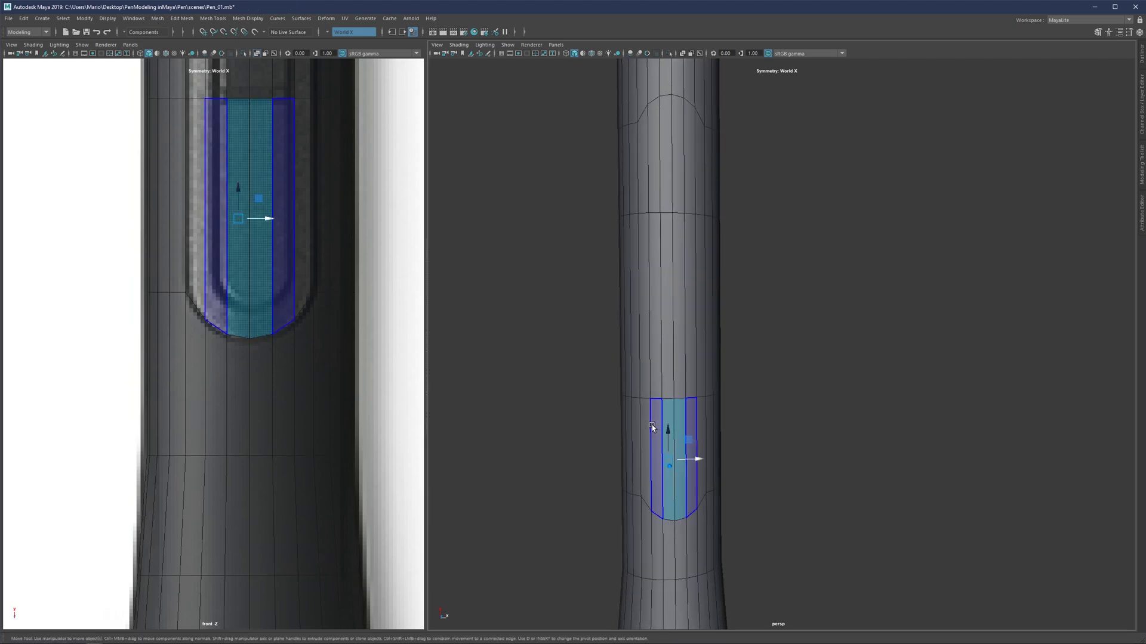
pyautogui.keyDown('shift'); pyautogui.click(654, 428); pyautogui.keyUp('shift')
pyautogui.press('q')
pyautogui.click(642, 203)
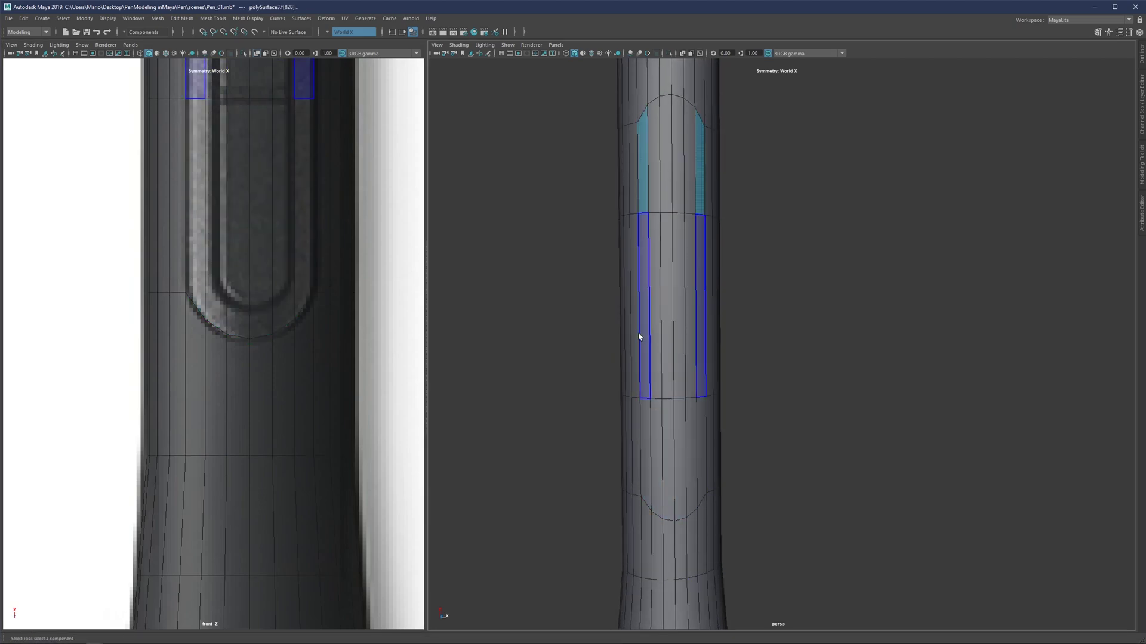
pyautogui.keyDown('shift'); pyautogui.doubleClick(644, 408); pyautogui.keyUp('shift')
pyautogui.keyDown('shift'); pyautogui.click(654, 414); pyautogui.keyUp('shift')
pyautogui.keyDown('shift'); pyautogui.doubleClick(654, 194); pyautogui.keyUp('shift')
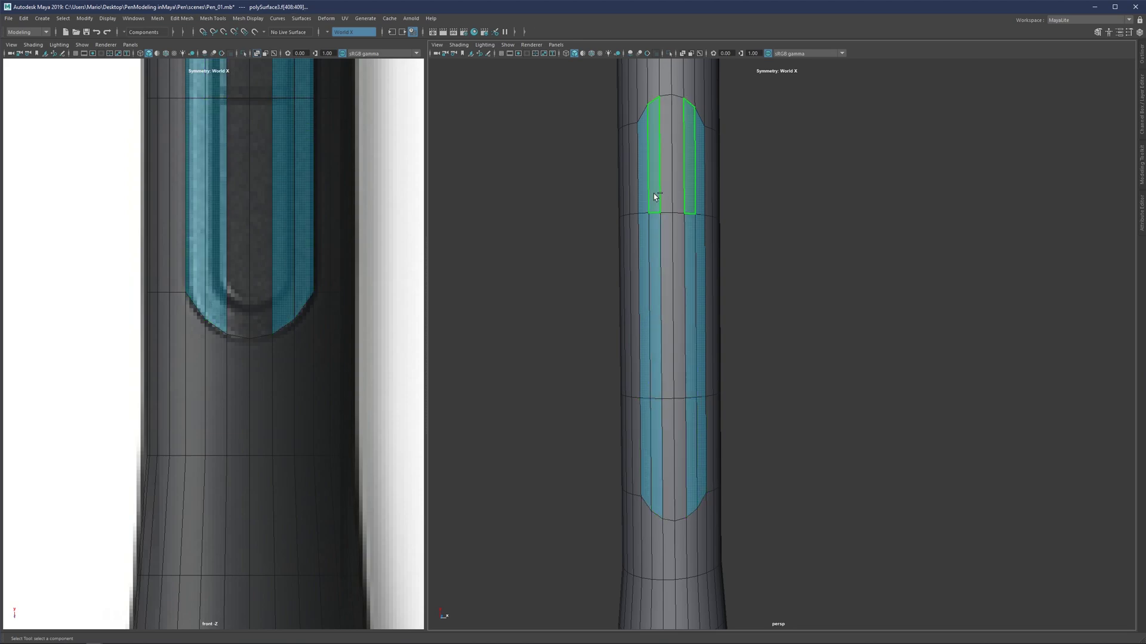
pyautogui.keyDown('shift'); pyautogui.click(667, 199); pyautogui.keyUp('shift')
pyautogui.keyDown('shift'); pyautogui.doubleClick(671, 324); pyautogui.keyUp('shift')
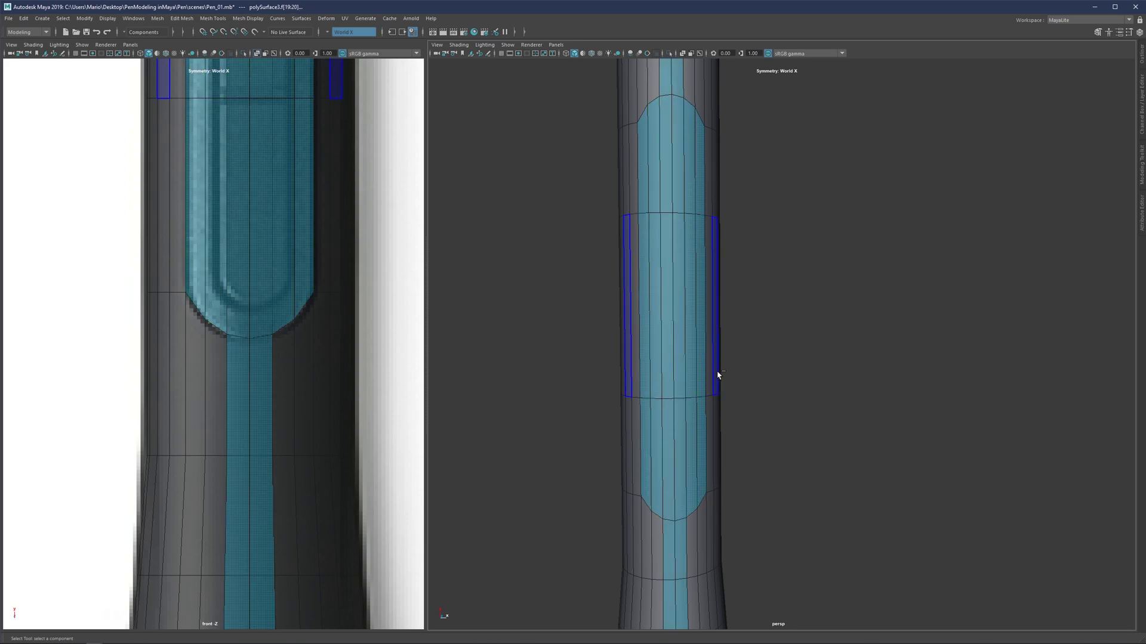
pyautogui.hotkey('ctrl', 'z')
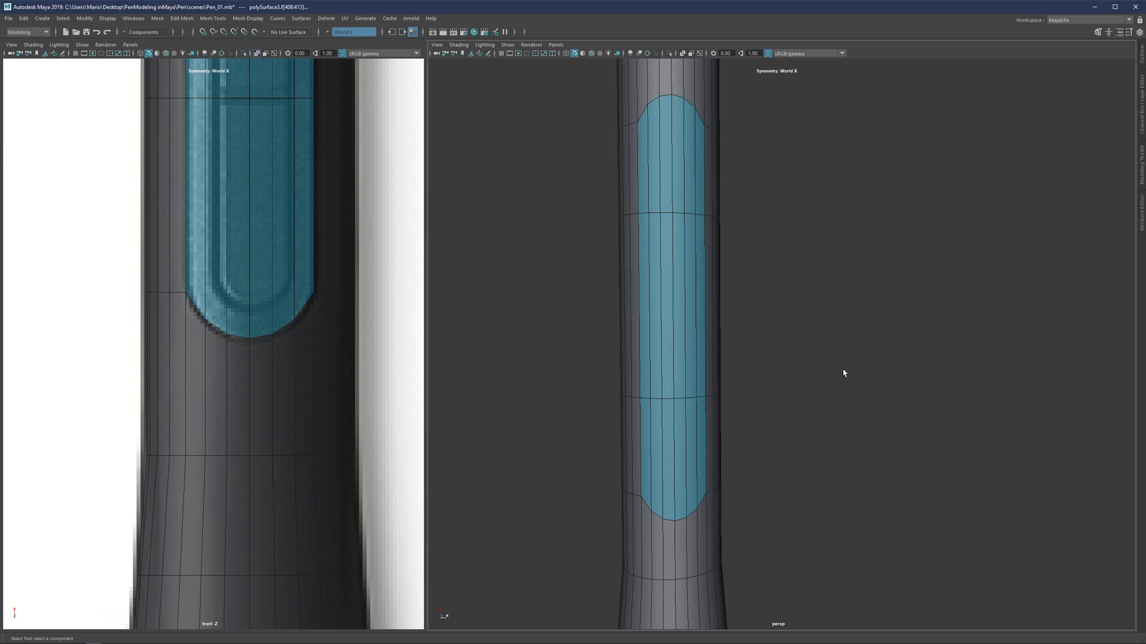
pyautogui.keyDown('alt'); pyautogui.moveTo(724, 270); pyautogui.dragTo(720, 308, button='middle'); pyautogui.keyUp('alt')
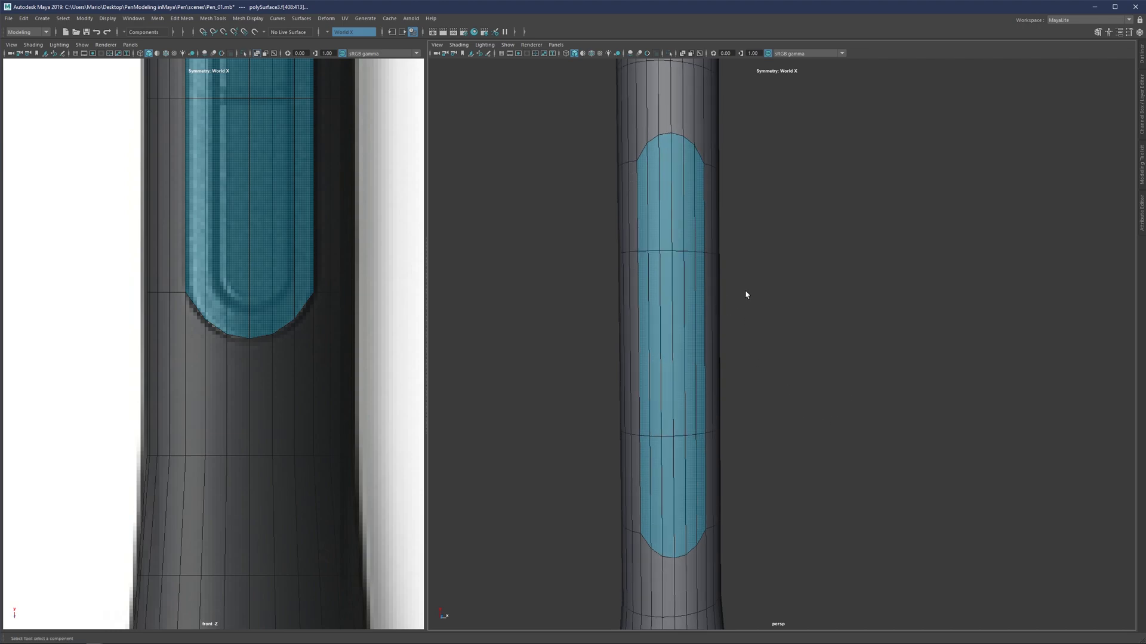
pyautogui.scroll(-5, 322, 349)
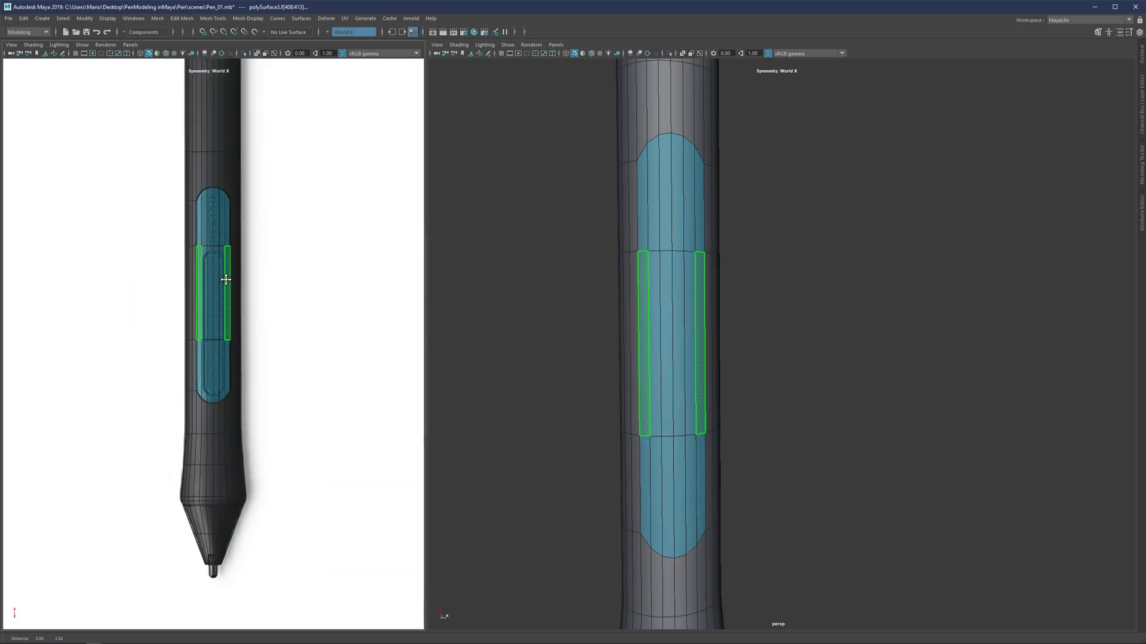
pyautogui.scroll(2, 579, 362)
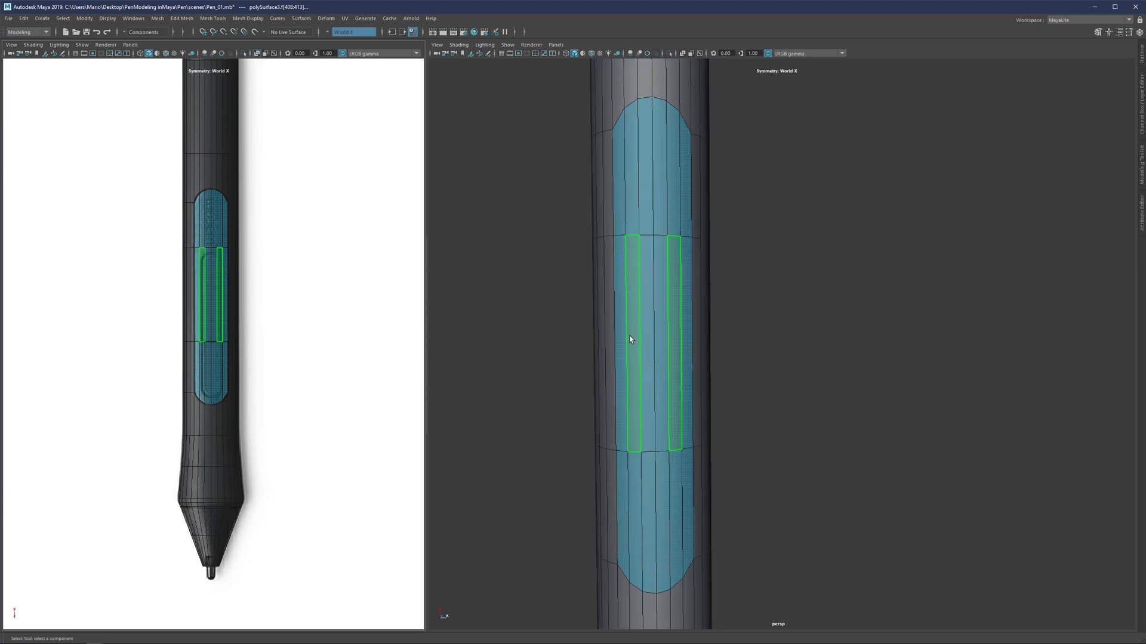
pyautogui.moveTo(626, 338); pyautogui.dragTo(617, 292, button='right')
pyautogui.doubleClick(636, 238)
pyautogui.keyDown('shift'); pyautogui.doubleClick(637, 449); pyautogui.keyUp('shift')
pyautogui.hotkey('ctrl', 'z')
pyautogui.hotkey('ctrl', 'z')
pyautogui.hotkey('ctrl', 'z')
pyautogui.hotkey('ctrl', 'z')
# Try extruding the outlined faces with an offset of 0.114, then undo the extrusion
pyautogui.doubleClick(662, 260)
pyautogui.hotkey('ctrl', 'e')
pyautogui.moveTo(800, 297); pyautogui.dragTo(853, 295)
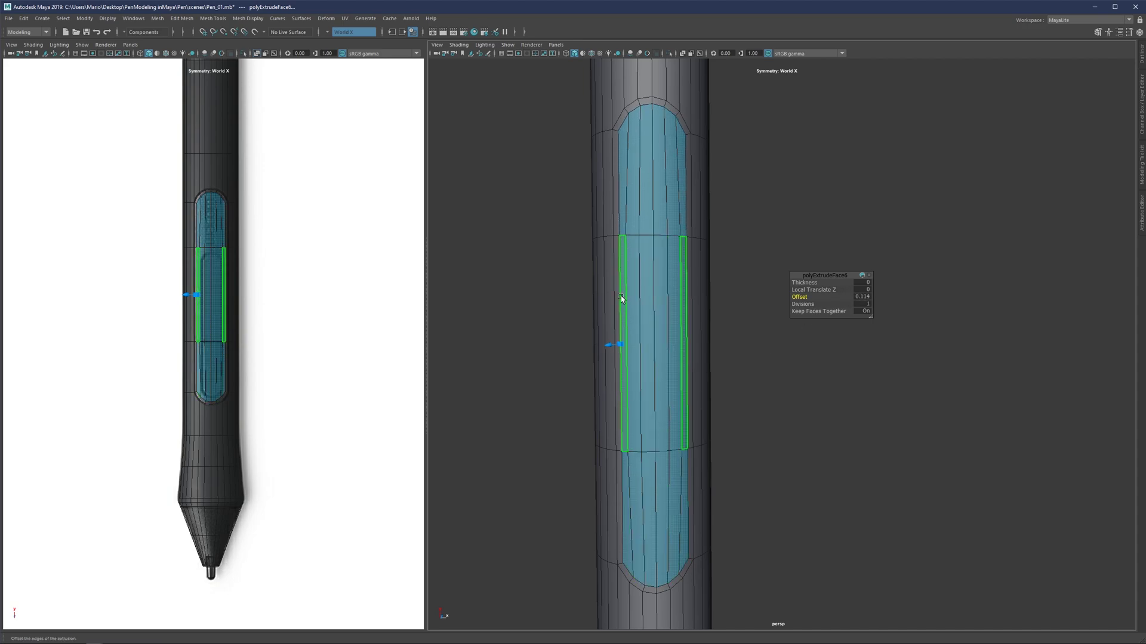
pyautogui.press('F10')
pyautogui.click(628, 464)
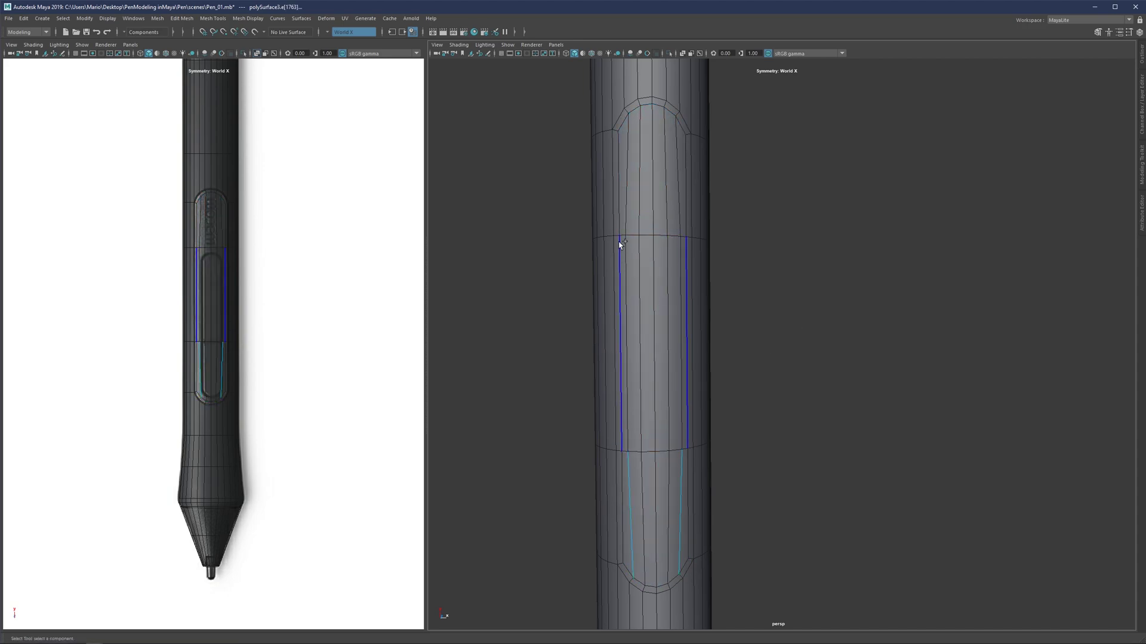
pyautogui.keyDown('shift'); pyautogui.click(625, 218); pyautogui.keyUp('shift')
pyautogui.keyDown('shift'); pyautogui.click(627, 341); pyautogui.keyUp('shift')
pyautogui.hotkey('ctrl', 'z')
pyautogui.hotkey('ctrl', 'z')
pyautogui.hotkey('ctrl', 'z')
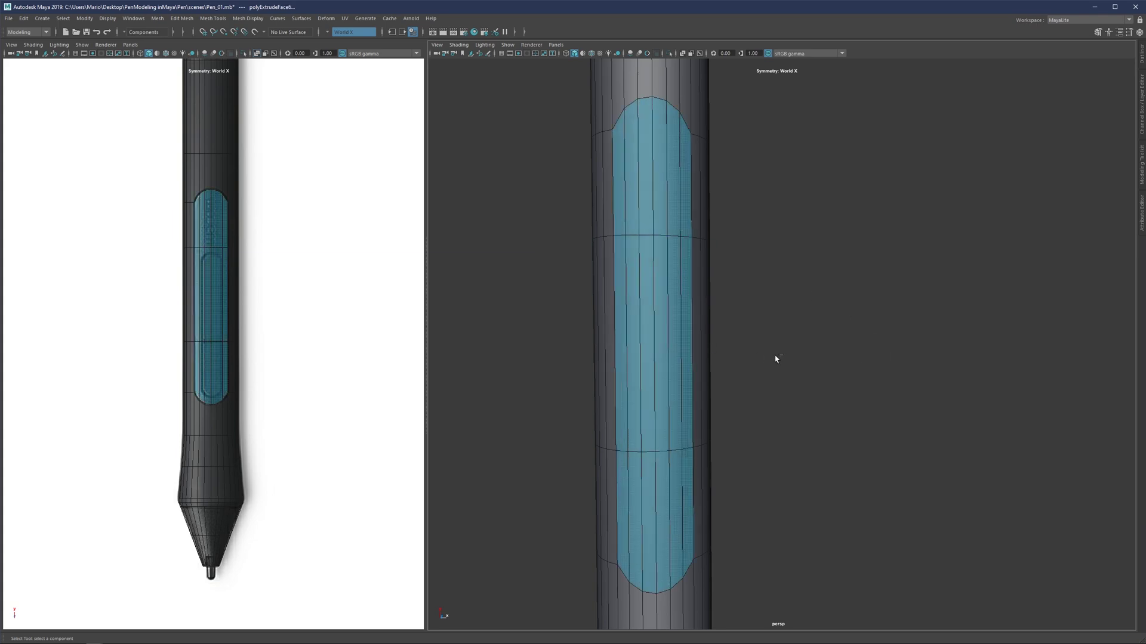
# Delete the two horizontal edge loops that cross the middle of the button outline
pyautogui.doubleClick(648, 451)
pyautogui.hotkey('ctrl', 'z')
pyautogui.click(750, 249)
pyautogui.doubleClick(635, 237)
pyautogui.keyDown('shift'); pyautogui.doubleClick(639, 451); pyautogui.keyUp('shift')
pyautogui.scroll(-3, 667, 422)
pyautogui.keyDown('alt'); pyautogui.moveTo(687, 399); pyautogui.dragTo(623, 390, button='middle'); pyautogui.keyUp('alt')
pyautogui.hotkey('ctrl', 'Delete')
# Select the full-length face strips inside the rounded button outline
pyautogui.keyDown('alt'); pyautogui.moveTo(626, 330); pyautogui.dragTo(665, 282, button='middle'); pyautogui.keyUp('alt')
pyautogui.click(653, 344)
pyautogui.keyDown('shift'); pyautogui.click(658, 343); pyautogui.keyUp('shift')
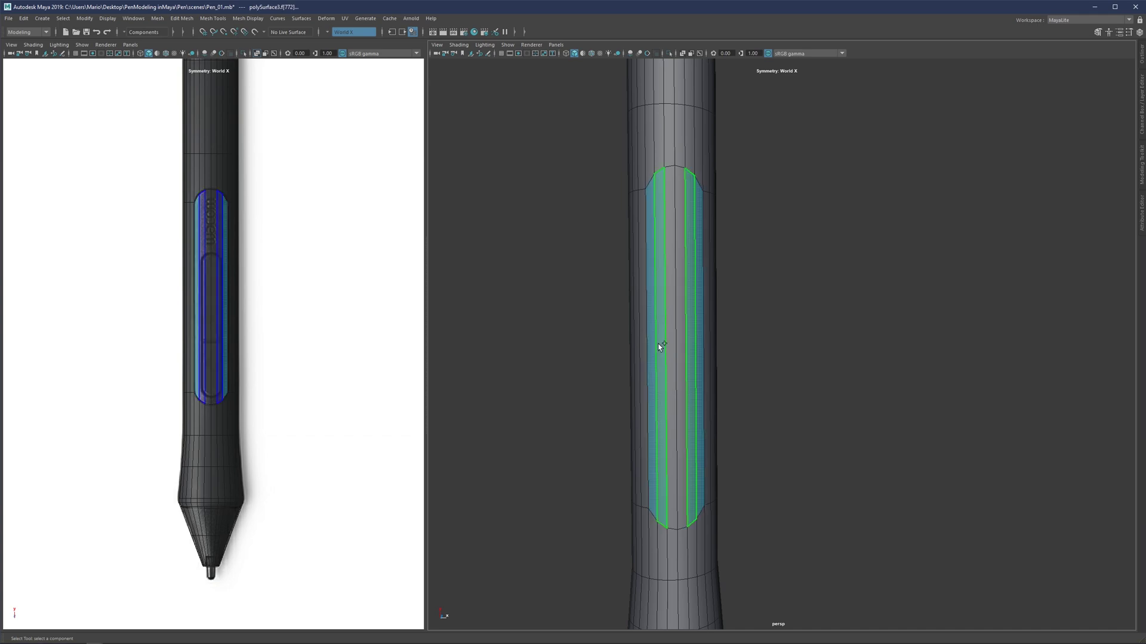
pyautogui.keyDown('shift'); pyautogui.click(673, 342); pyautogui.keyUp('shift')
pyautogui.scroll(3, 197, 217)
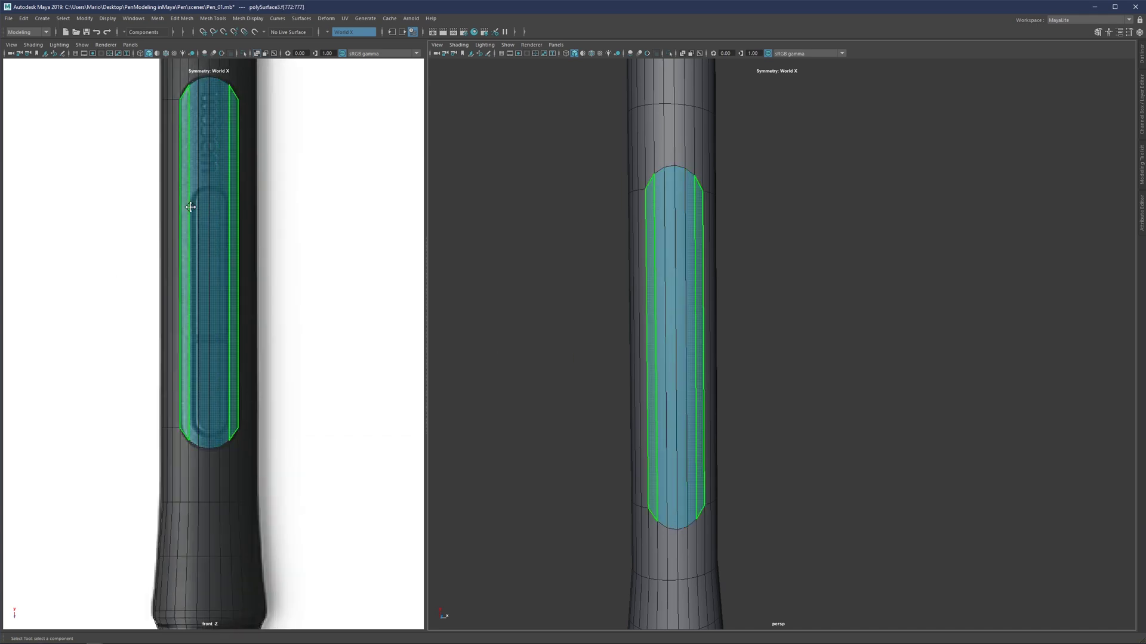
# Try extruding the faces inside the button outline with an offset of 0.123, then undo the extrusion
pyautogui.scroll(4, 205, 334)
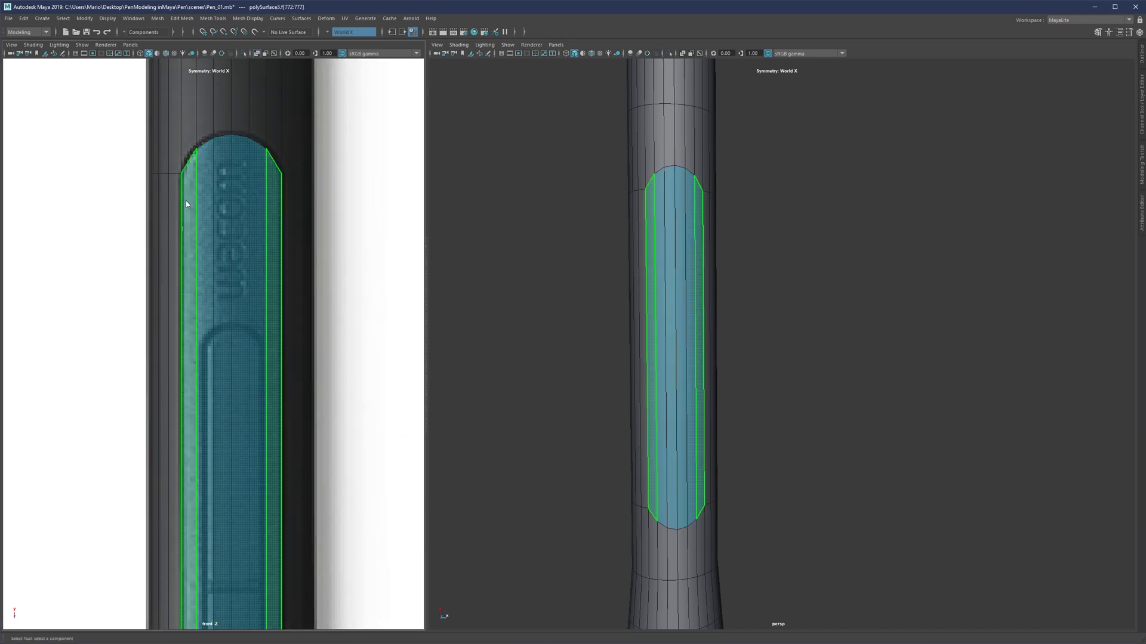
pyautogui.press('F10')
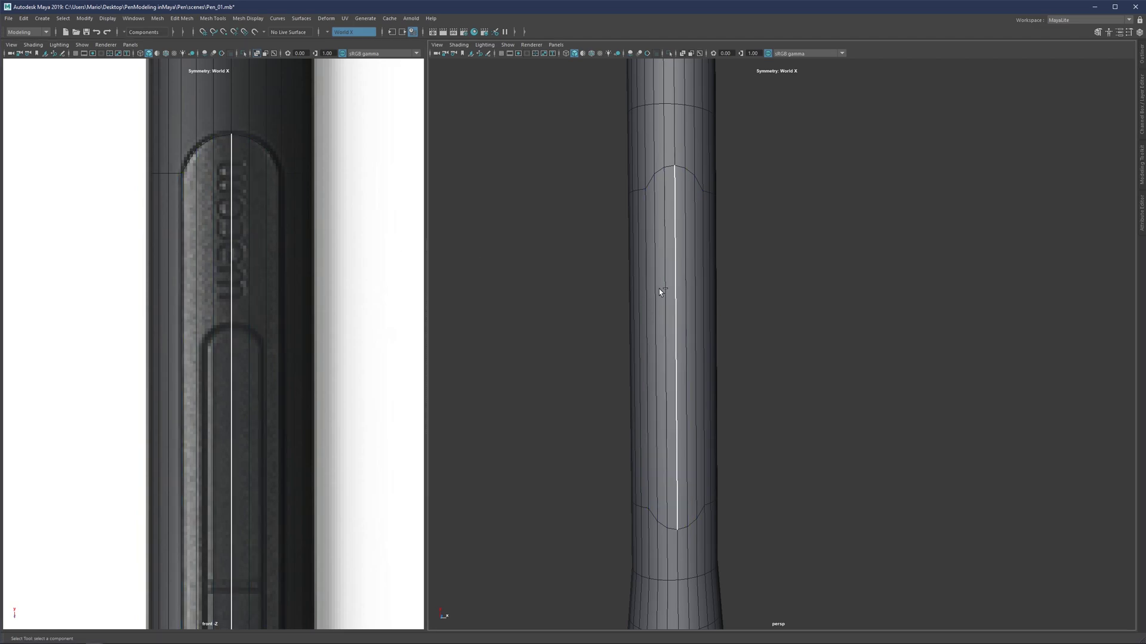
pyautogui.hotkey('ctrl', 'z')
pyautogui.hotkey('ctrl', 'e')
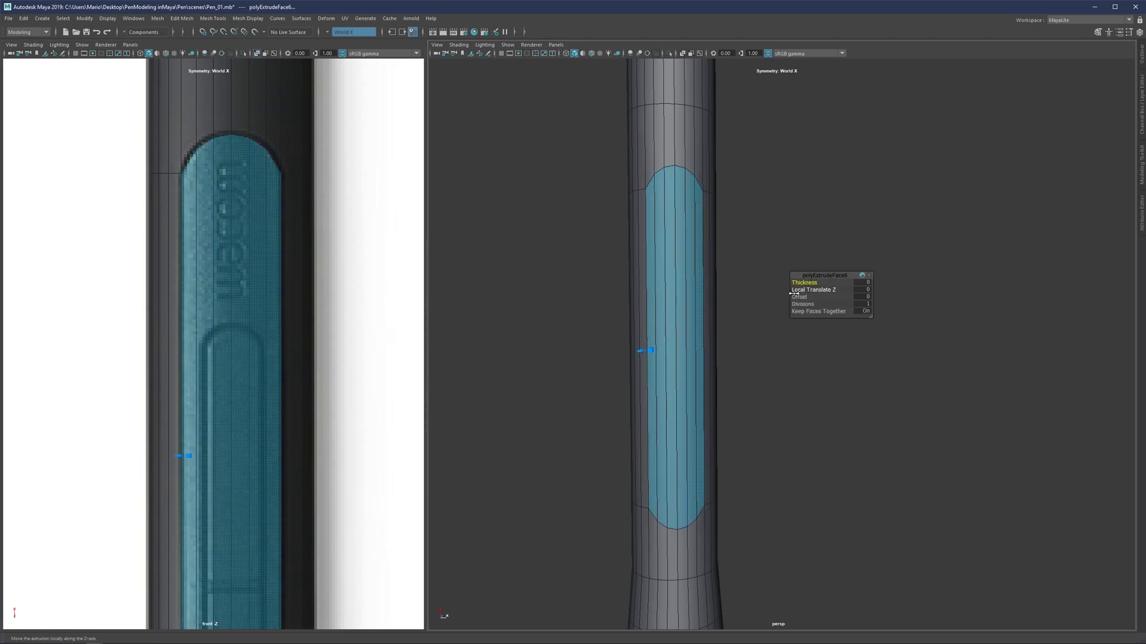
pyautogui.moveTo(804, 296); pyautogui.dragTo(855, 295)
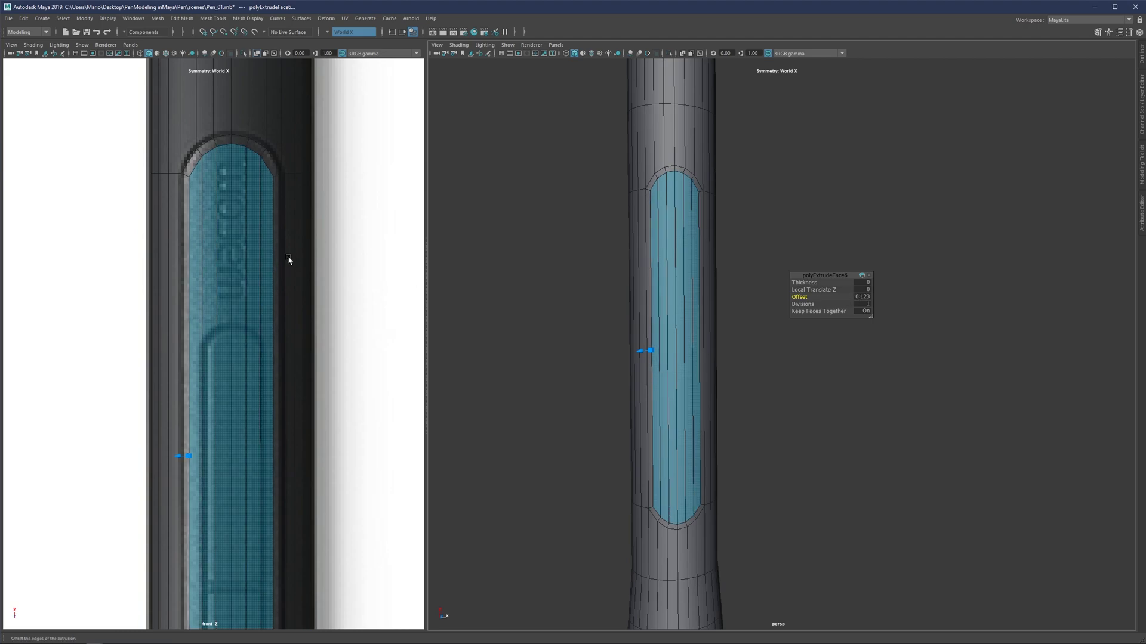
pyautogui.hotkey('ctrl', 'z')
pyautogui.hotkey('ctrl', 'z')
# Select the edges of the button outline's upper arc together with its two long straight sides
pyautogui.press('q')
pyautogui.moveTo(184, 233); pyautogui.dragTo(175, 185, button='right')
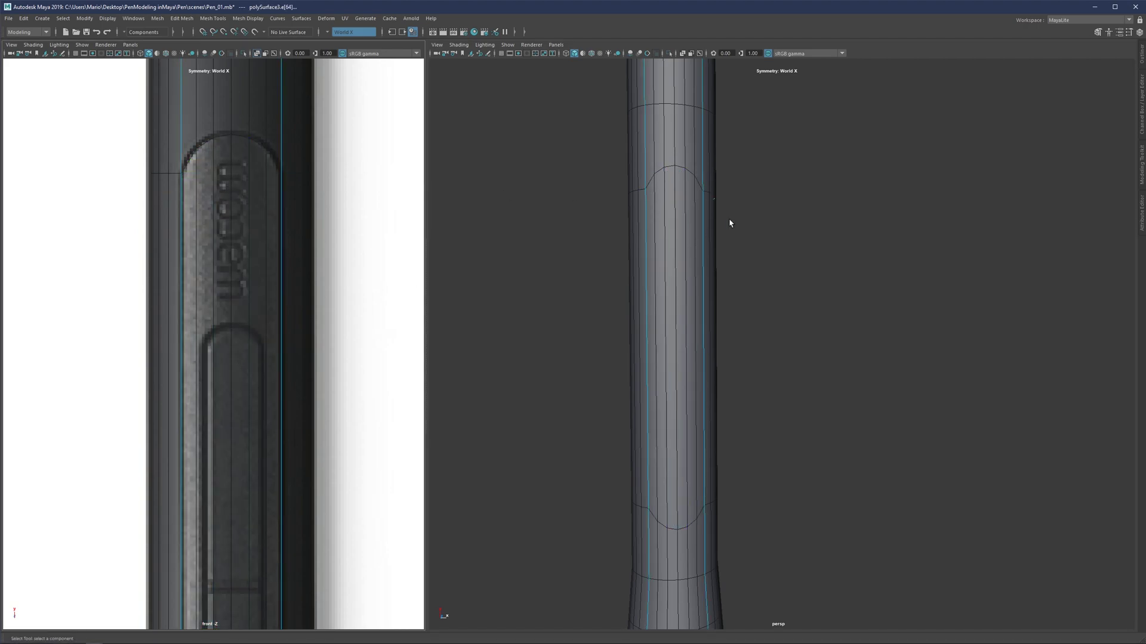
pyautogui.doubleClick(700, 245)
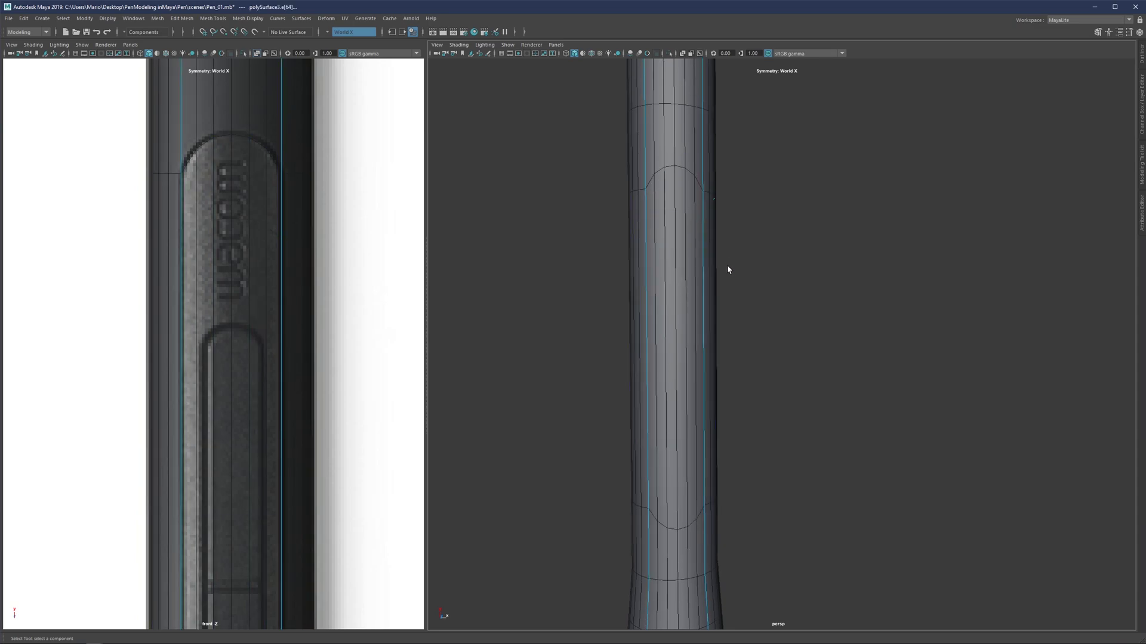
pyautogui.click(657, 177)
pyautogui.press('space')
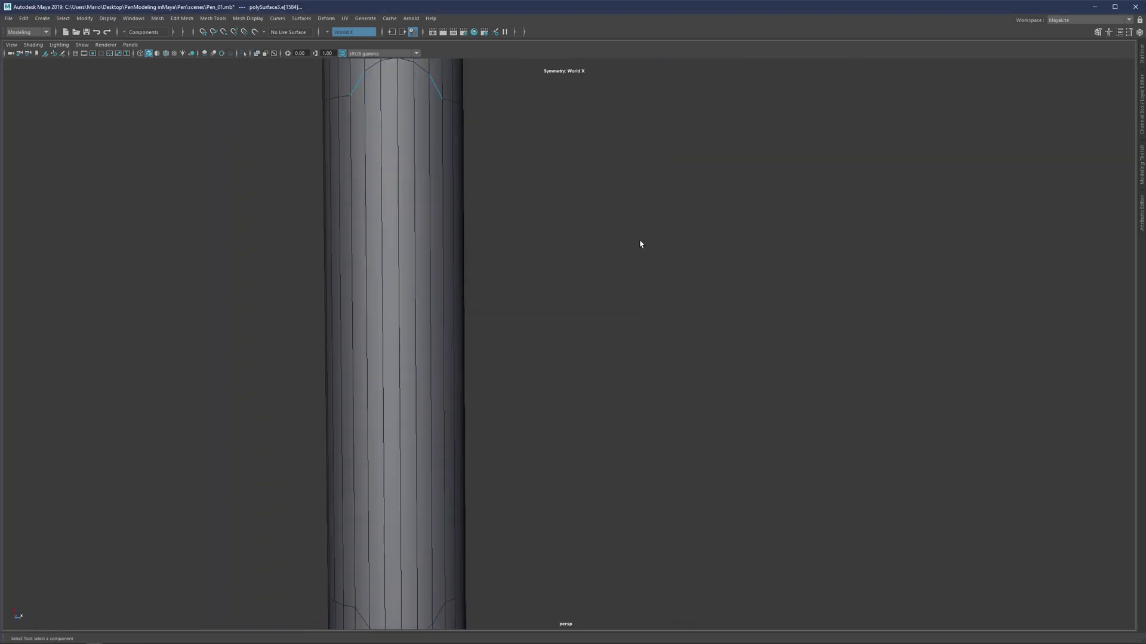
pyautogui.press('f')
pyautogui.click(573, 288)
pyautogui.click(542, 313)
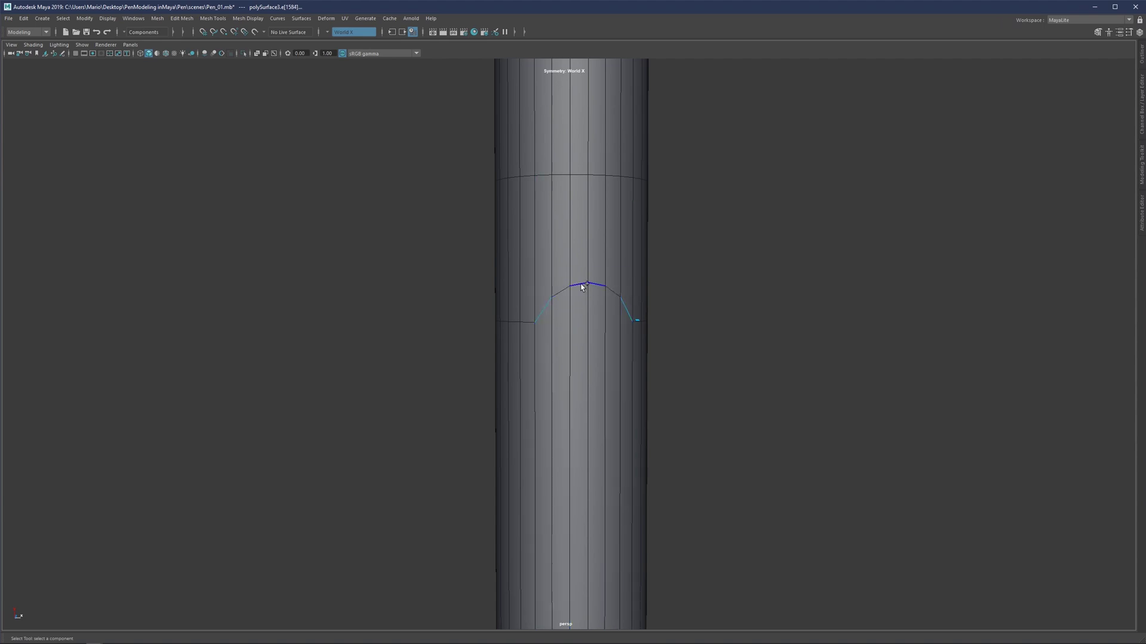
pyautogui.keyDown('shift'); pyautogui.doubleClick(589, 284); pyautogui.keyUp('shift')
pyautogui.keyDown('shift'); pyautogui.click(538, 335); pyautogui.keyUp('shift')
pyautogui.scroll(-4, 582, 406)
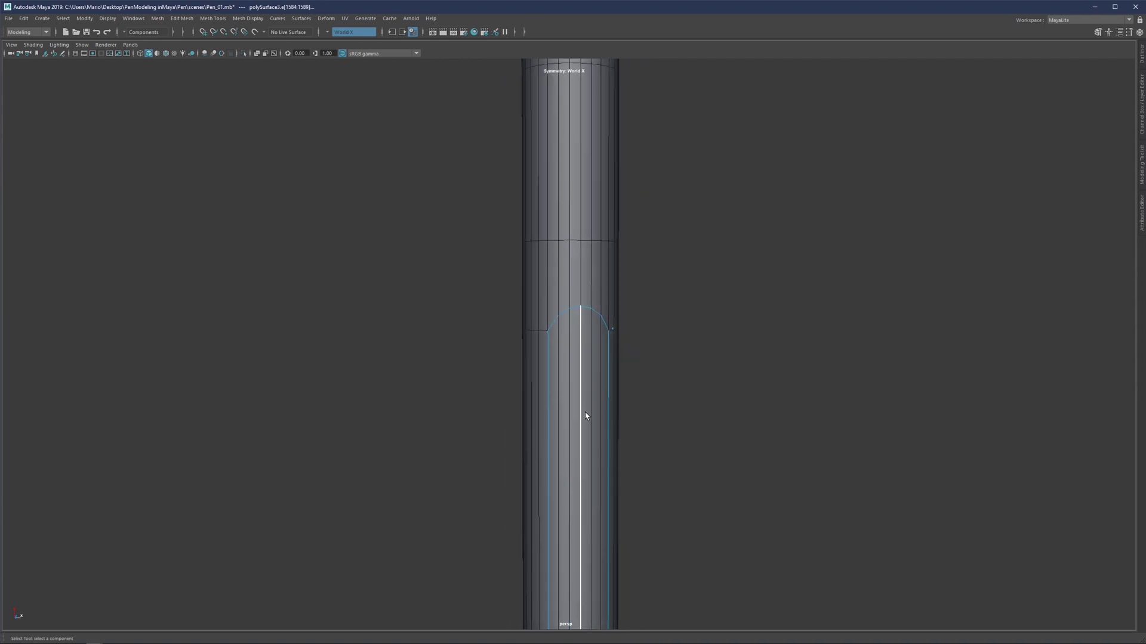
# Add the edges of the lower arc to the selection to close the button outline
pyautogui.keyDown('alt'); pyautogui.moveTo(576, 459); pyautogui.dragTo(532, 185, button='middle'); pyautogui.keyUp('alt')
pyautogui.scroll(-1, 531, 268)
pyautogui.scroll(3, 529, 360)
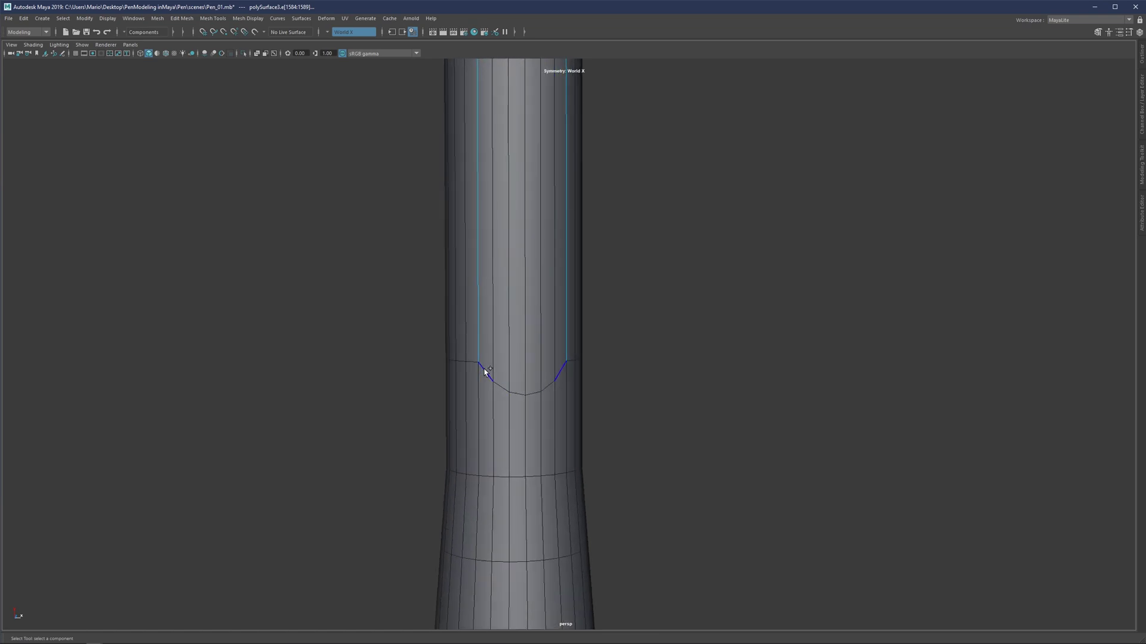
pyautogui.keyDown('alt'); pyautogui.moveTo(521, 397); pyautogui.dragTo(553, 306); pyautogui.keyUp('alt')
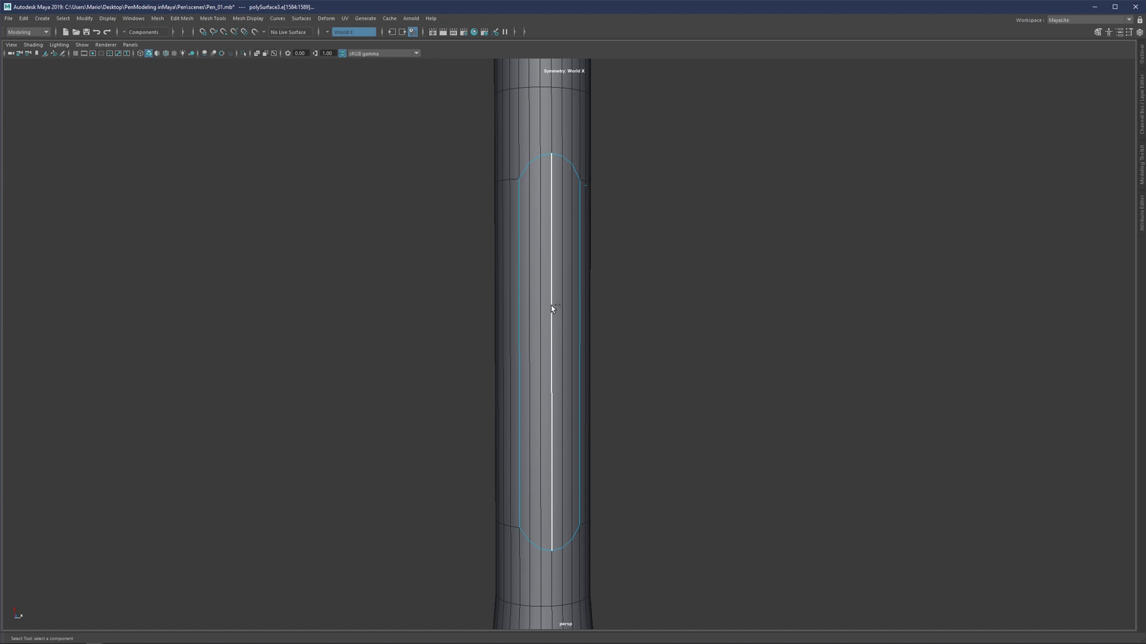
# Bevel the button outline edges with a fraction of 0.18 and Uniform mitering, and compare the result with the front reference
pyautogui.hotkey('ctrl', 'b')
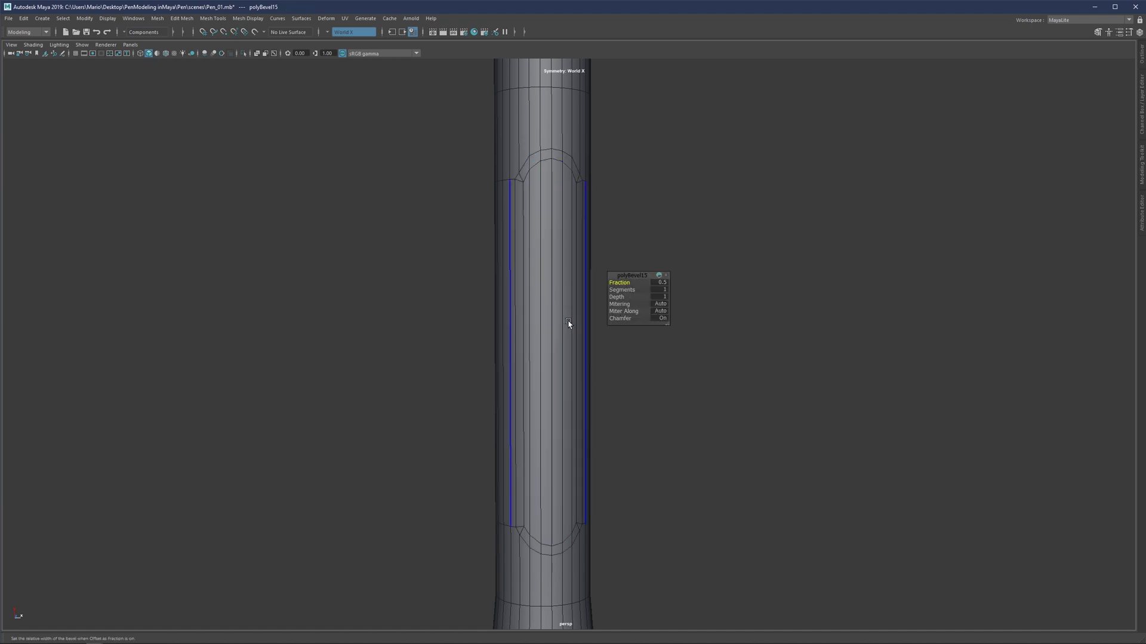
pyautogui.keyDown('alt'); pyautogui.moveTo(547, 343); pyautogui.dragTo(541, 289, button='middle'); pyautogui.keyUp('alt')
pyautogui.click(664, 305)
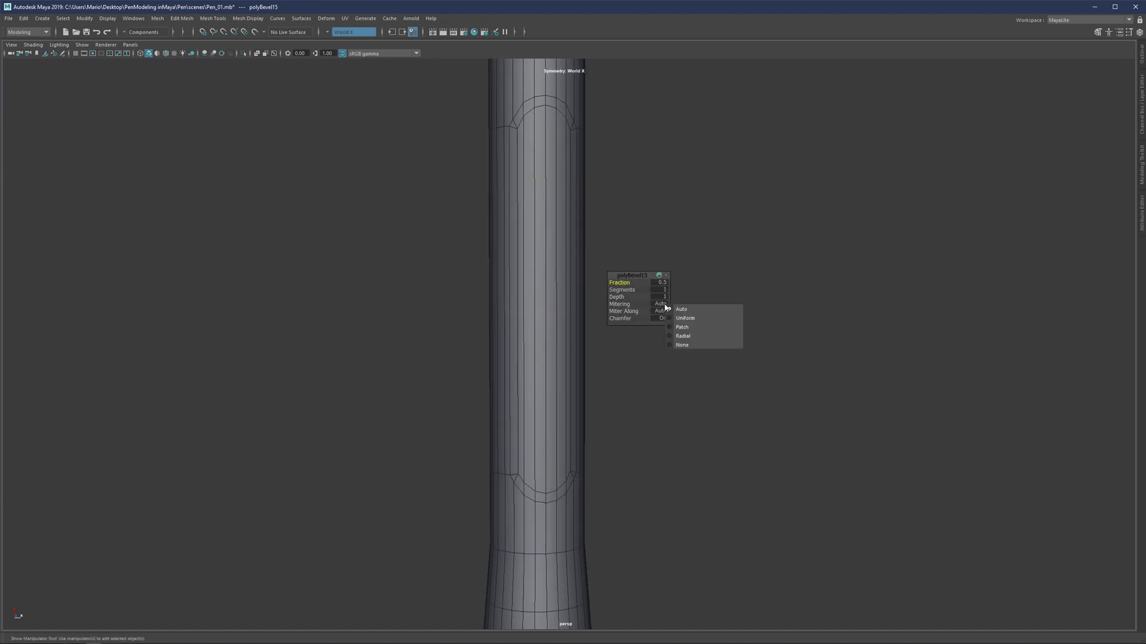
pyautogui.click(683, 319)
pyautogui.click(660, 312)
pyautogui.click(672, 326)
pyautogui.click(664, 311)
pyautogui.click(679, 319)
pyautogui.moveTo(596, 289); pyautogui.dragTo(498, 296, button='middle')
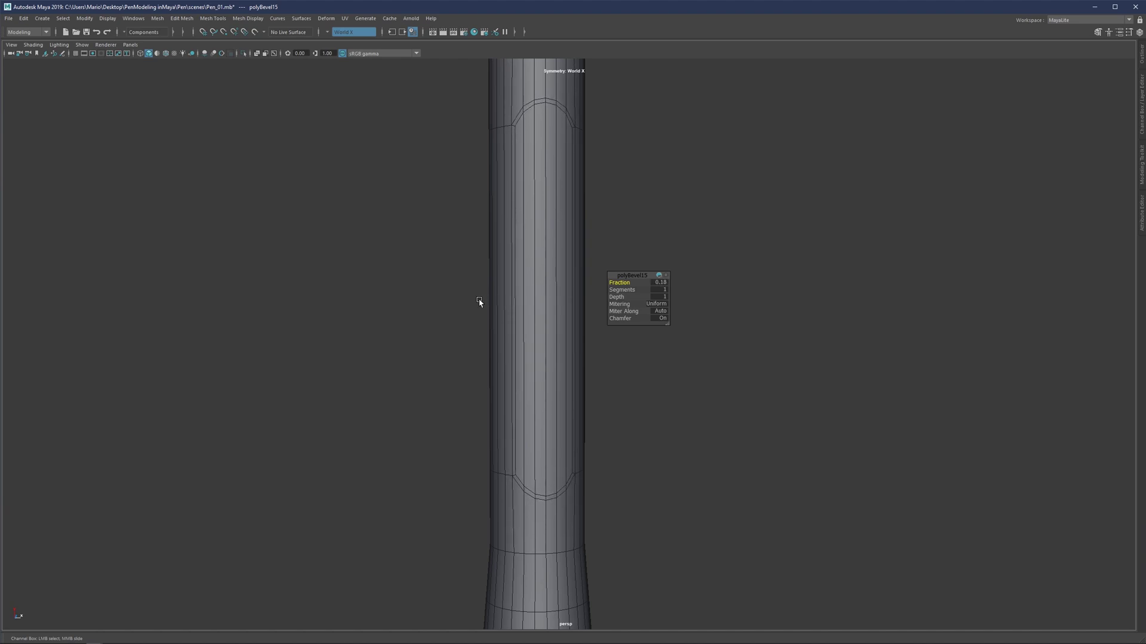
pyautogui.moveTo(525, 268)
pyautogui.keyDown('alt'); pyautogui.mouseDown()
pyautogui.moveTo(506, 268)
pyautogui.moveTo(518, 271)
pyautogui.mouseUp(); pyautogui.keyUp('alt')
pyautogui.press('space')
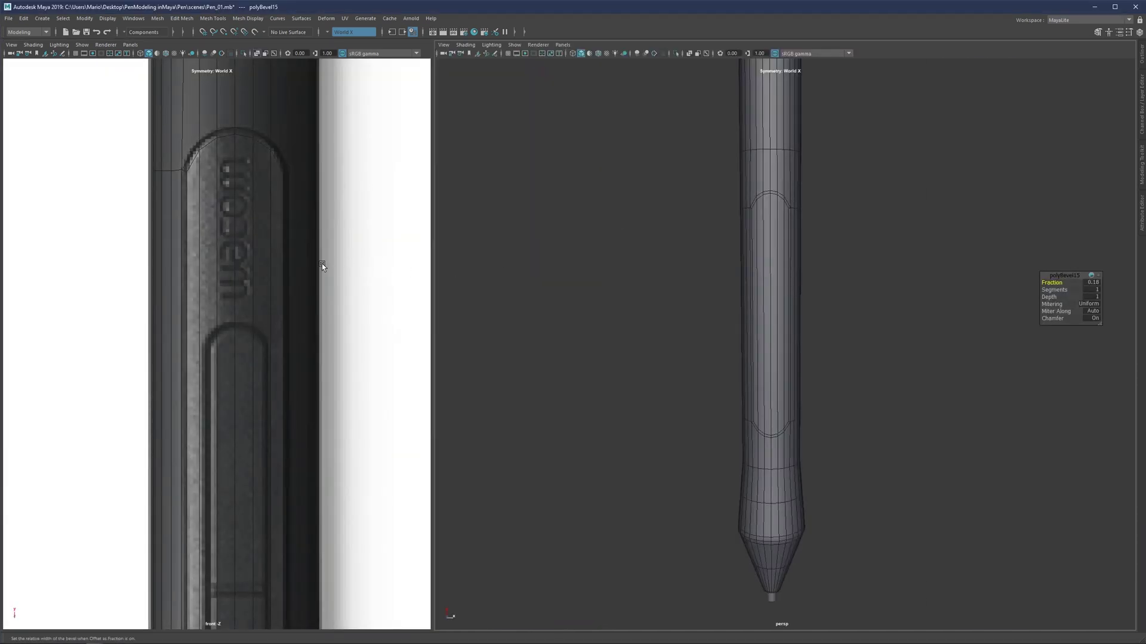
# Select all the narrow faces of the beveled strip running around the button outline
pyautogui.press('space')
pyautogui.keyDown('alt'); pyautogui.moveTo(708, 276); pyautogui.dragTo(557, 305); pyautogui.keyUp('alt')
pyautogui.press('q')
pyautogui.press('F11')
pyautogui.keyDown('alt'); pyautogui.moveTo(508, 260); pyautogui.dragTo(521, 253); pyautogui.keyUp('alt')
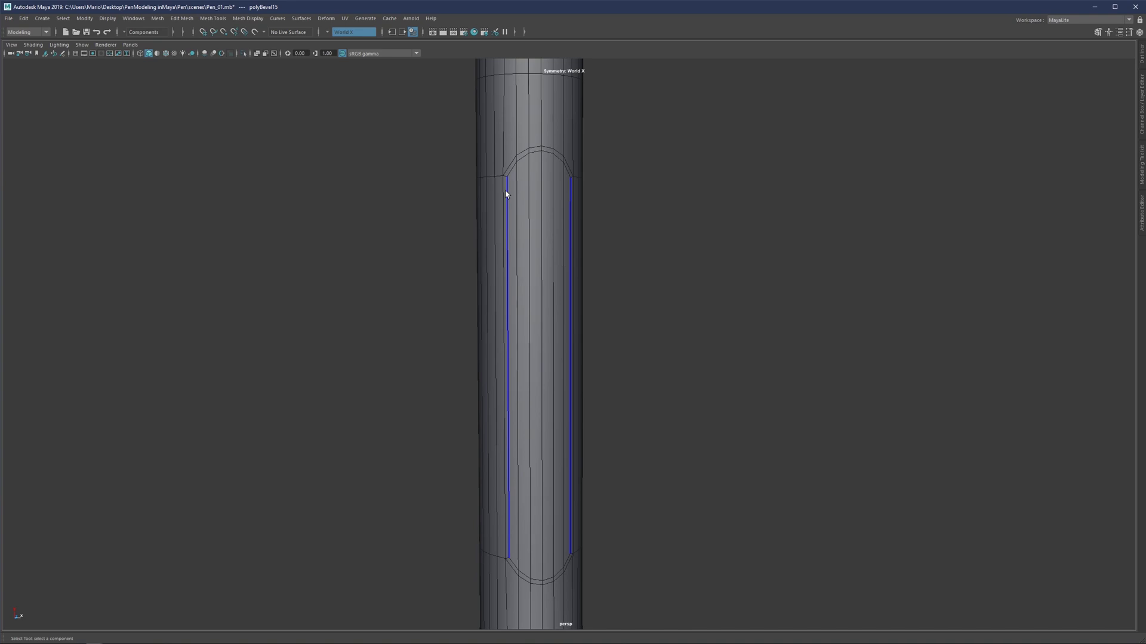
pyautogui.click(509, 168)
pyautogui.click(519, 157)
pyautogui.click(515, 165)
pyautogui.scroll(-2, 527, 273)
pyautogui.moveTo(527, 269)
pyautogui.keyDown('alt'); pyautogui.mouseDown()
pyautogui.moveTo(503, 253)
pyautogui.moveTo(522, 253)
pyautogui.mouseUp(); pyautogui.keyUp('alt')
pyautogui.scroll(2, 523, 292)
pyautogui.keyDown('alt'); pyautogui.moveTo(522, 330); pyautogui.dragTo(587, 259, button='middle'); pyautogui.keyUp('alt')
pyautogui.scroll(2, 585, 263)
pyautogui.click(574, 283)
pyautogui.hotkey('ctrl', 'z')
pyautogui.keyDown('alt'); pyautogui.moveTo(629, 426); pyautogui.dragTo(629, 299, button='middle'); pyautogui.keyUp('alt')
pyautogui.scroll(3, 621, 301)
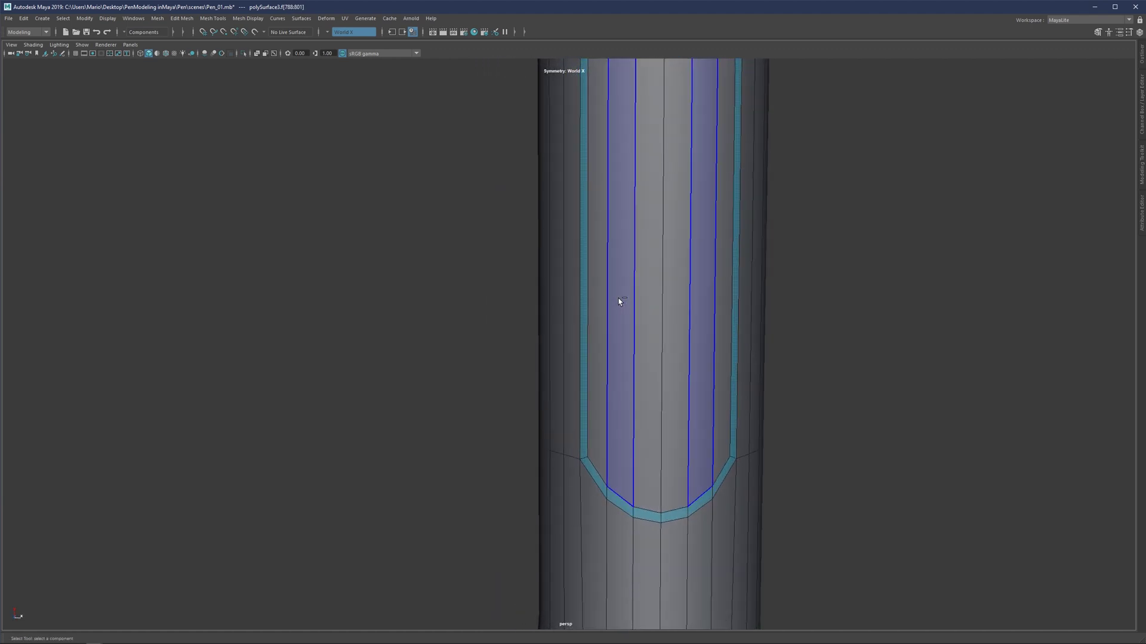
# Try extruding the narrow outline strip with an offset of 0.022, then undo the extrusion
pyautogui.hotkey('ctrl', 'e')
pyautogui.moveTo(613, 296); pyautogui.dragTo(623, 296)
pyautogui.scroll(1, 638, 463)
pyautogui.keyDown('alt'); pyautogui.moveTo(649, 480); pyautogui.dragTo(488, 289, button='middle'); pyautogui.keyUp('alt')
pyautogui.scroll(5, 417, 315)
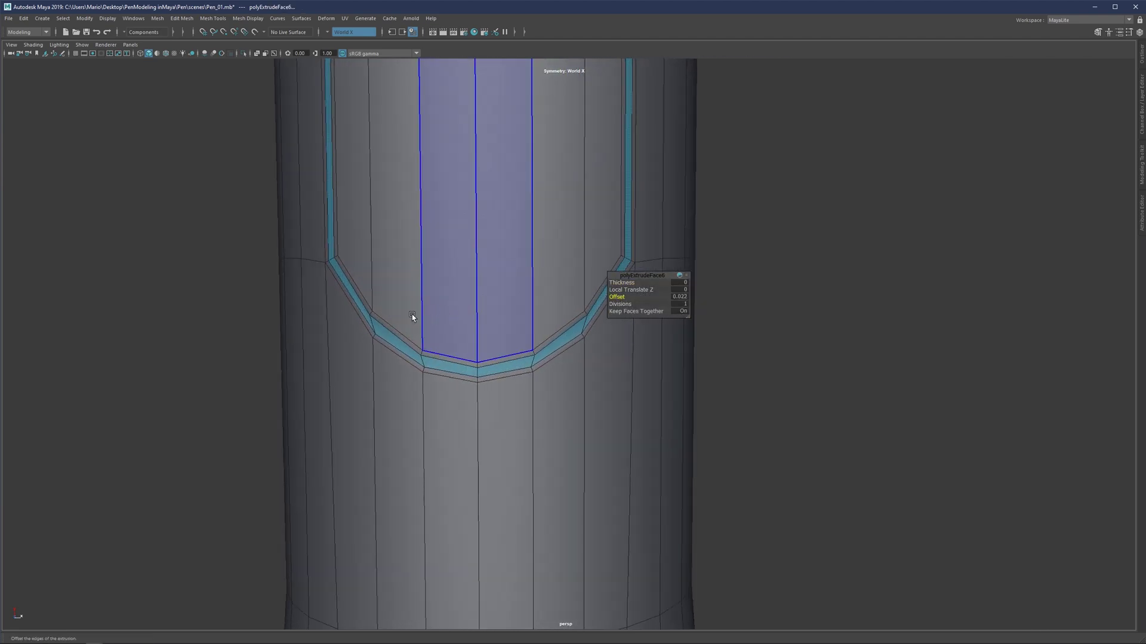
pyautogui.keyDown('alt'); pyautogui.moveTo(380, 308); pyautogui.dragTo(431, 309); pyautogui.keyUp('alt')
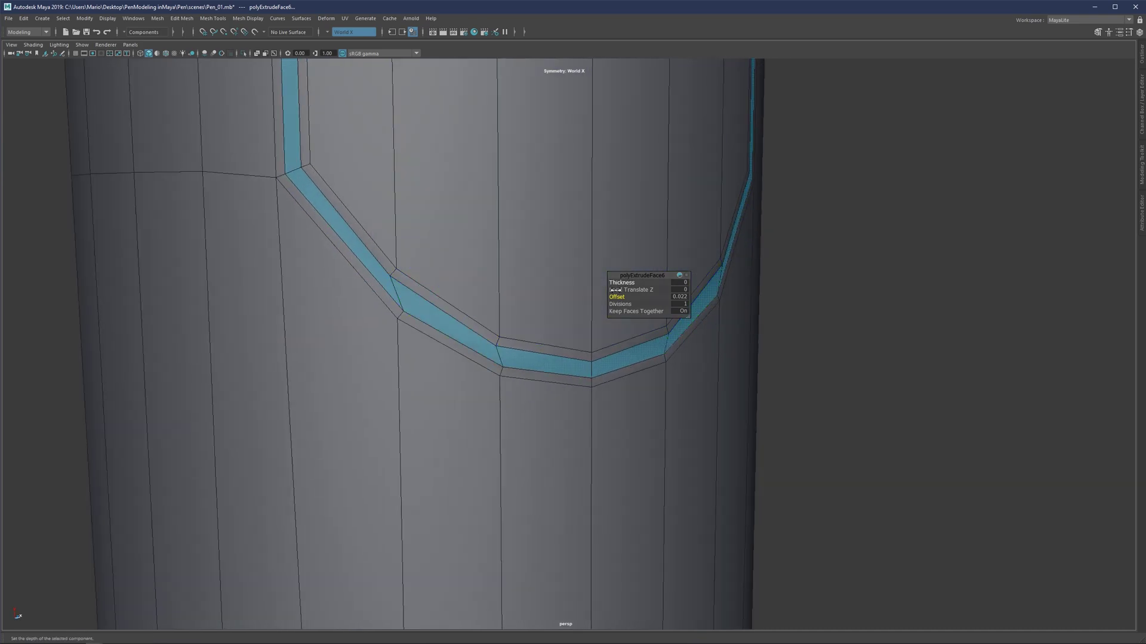
pyautogui.moveTo(623, 296); pyautogui.dragTo(614, 296)
pyautogui.click(370, 313)
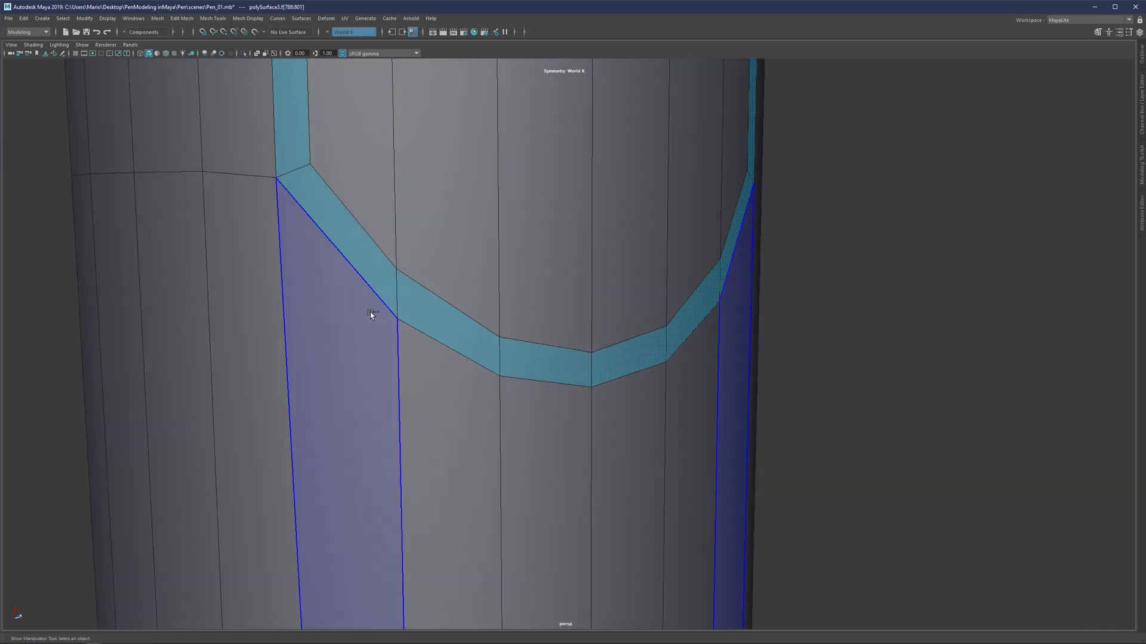
# Insert a centered edge loop along the narrow strip around the button outline with the Multi-Cut tool
pyautogui.scroll(-1, 382, 308)
pyautogui.scroll(-2, 440, 277)
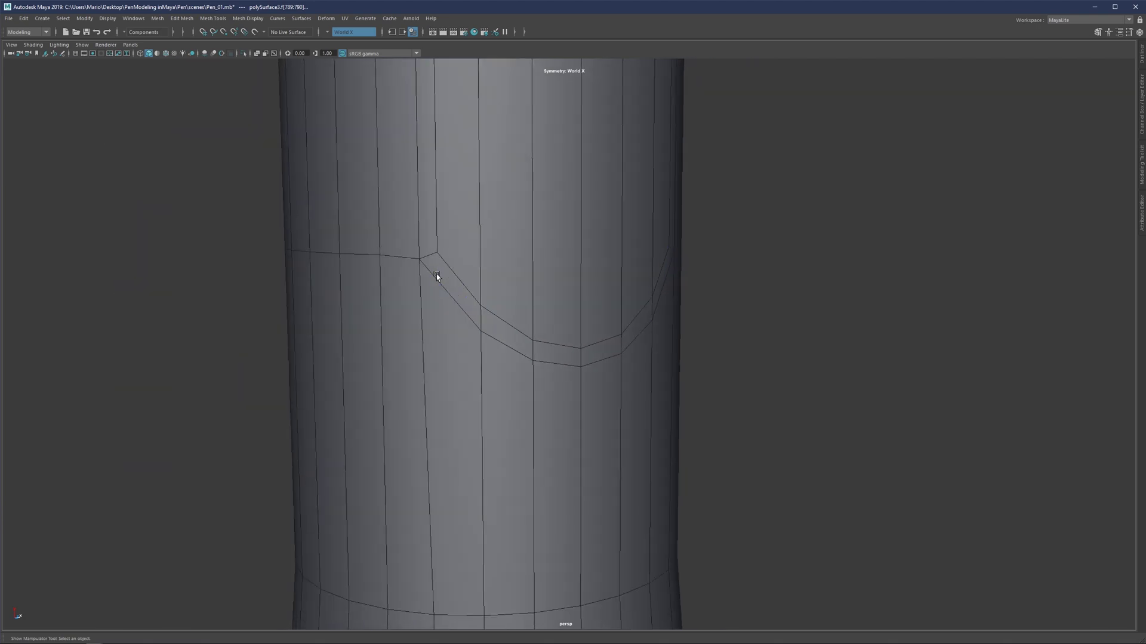
pyautogui.scroll(1, 468, 312)
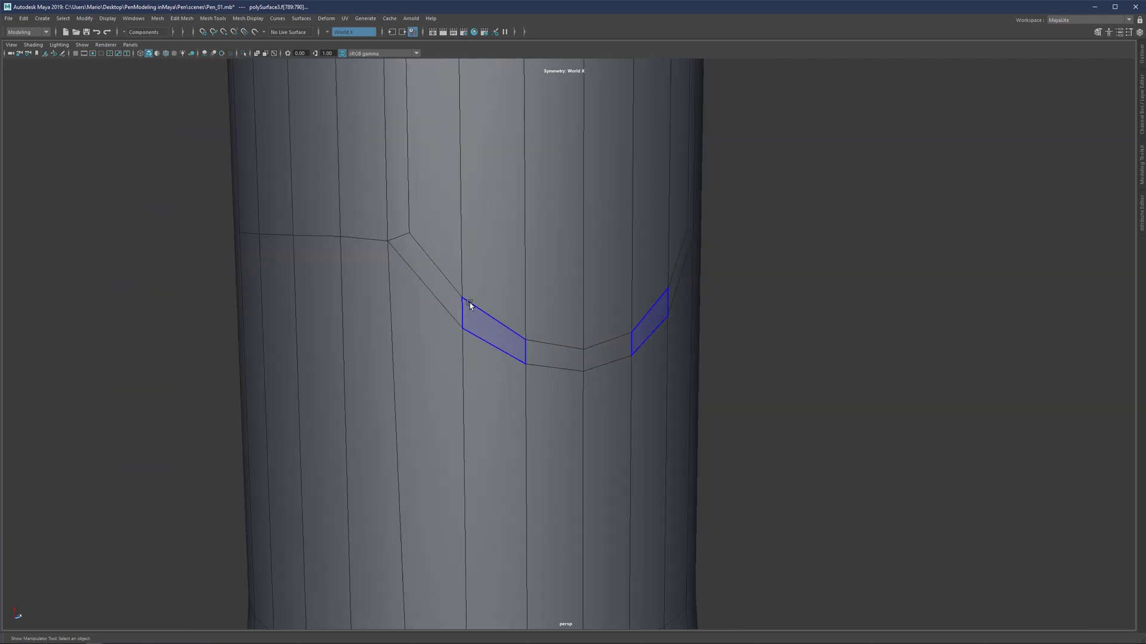
pyautogui.hotkey('ctrl', 'shift', 'x')
pyautogui.click(462, 328)
pyautogui.press('ctrl')
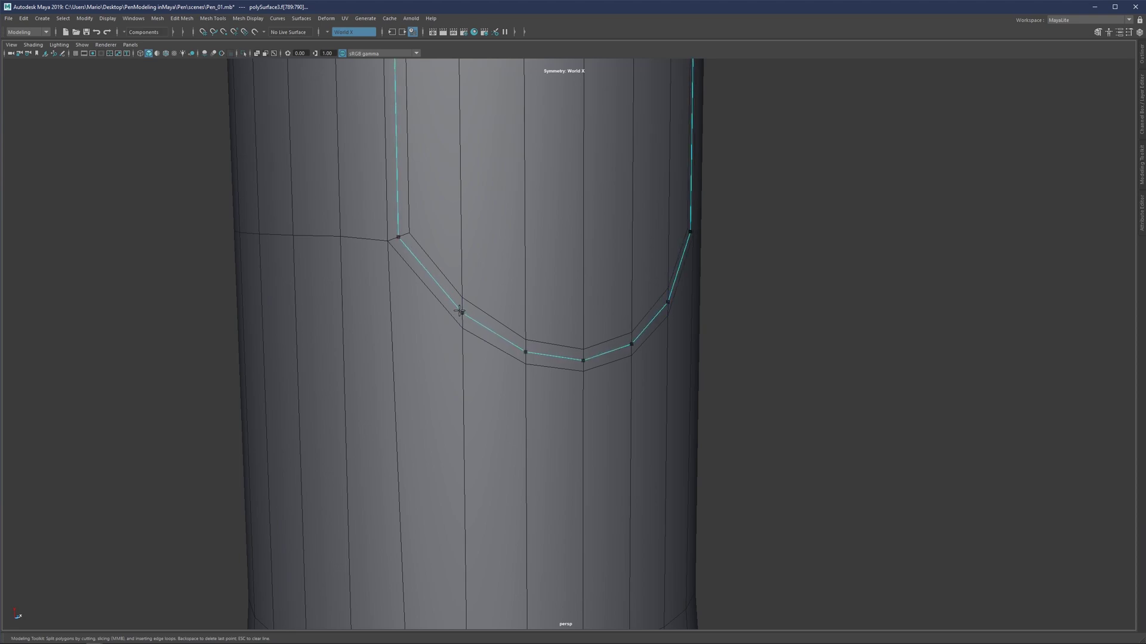
pyautogui.press('ctrl')
pyautogui.keyDown('ctrl'); pyautogui.middleClick(563, 301); pyautogui.keyUp('ctrl')
pyautogui.press('q')
# Bevel the strip's center edge loop with a fraction of 0.362, Uniform mitering and Miter Along set to Center
pyautogui.keyDown('alt'); pyautogui.moveTo(535, 314); pyautogui.dragTo(518, 298); pyautogui.keyUp('alt')
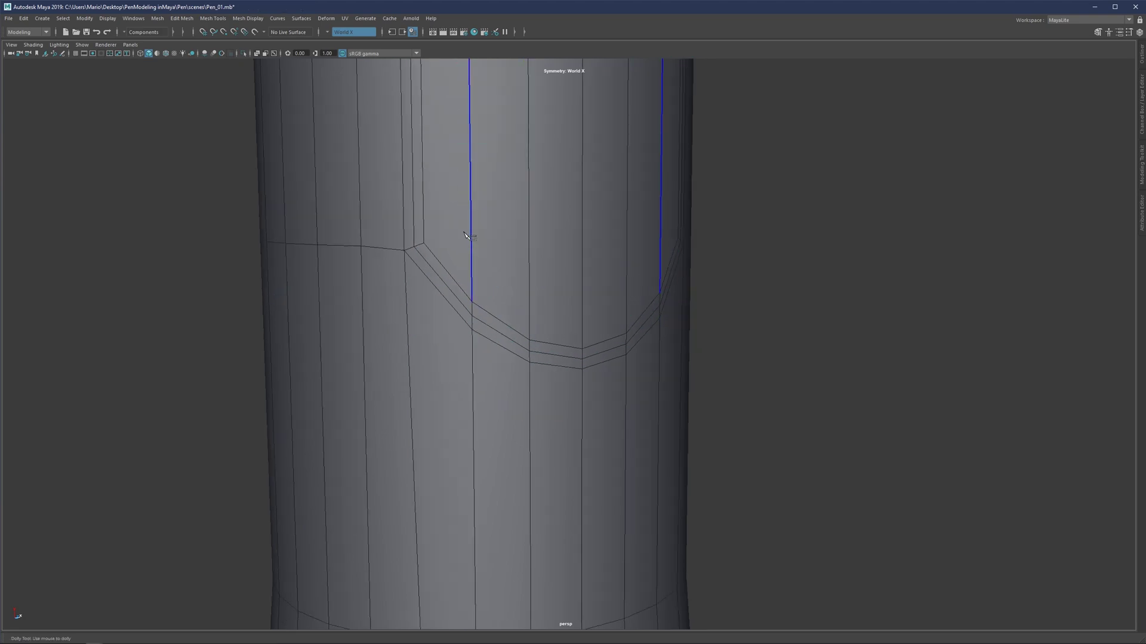
pyautogui.keyDown('alt'); pyautogui.moveTo(470, 237); pyautogui.dragTo(439, 251); pyautogui.keyUp('alt')
pyautogui.doubleClick(487, 329)
pyautogui.keyDown('alt'); pyautogui.moveTo(488, 329); pyautogui.dragTo(478, 283); pyautogui.keyUp('alt')
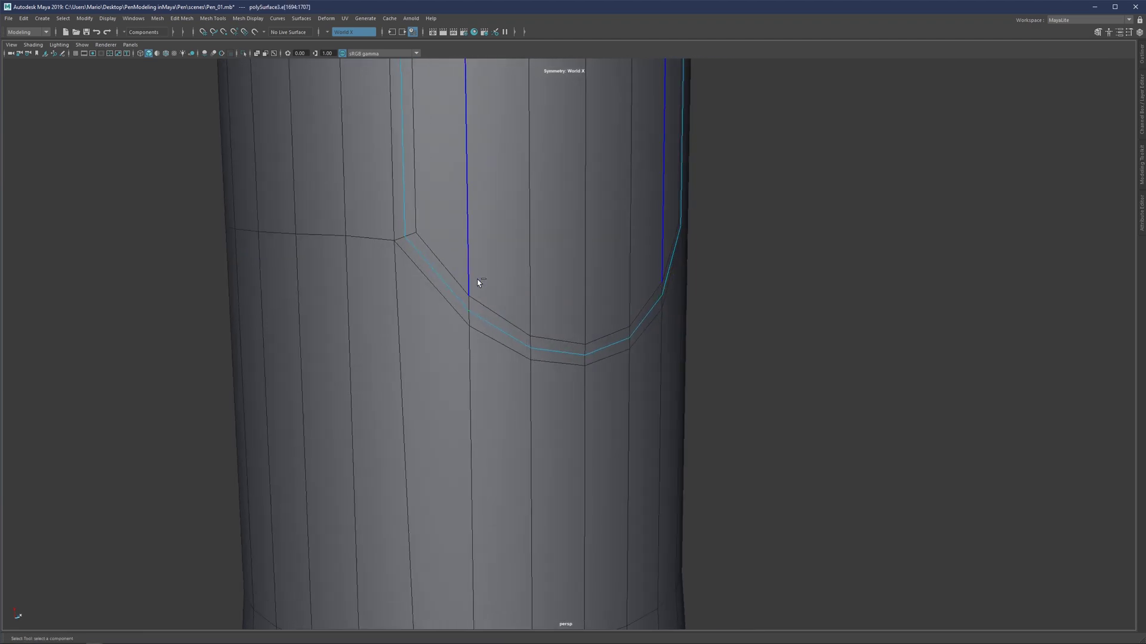
pyautogui.hotkey('ctrl', 'b')
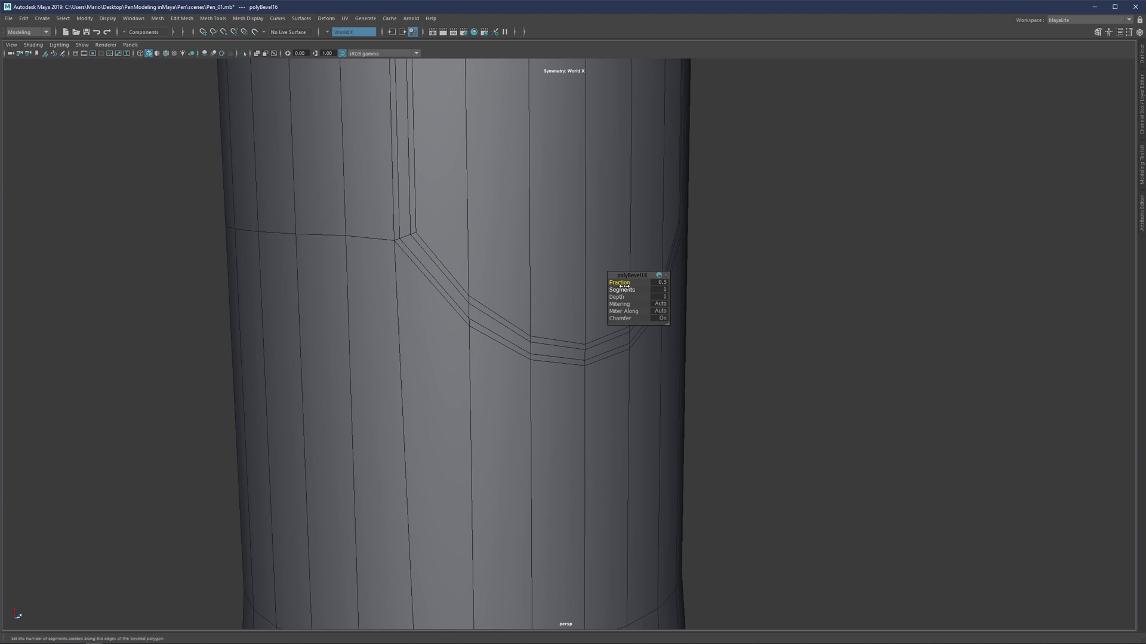
pyautogui.moveTo(553, 289); pyautogui.dragTo(540, 290)
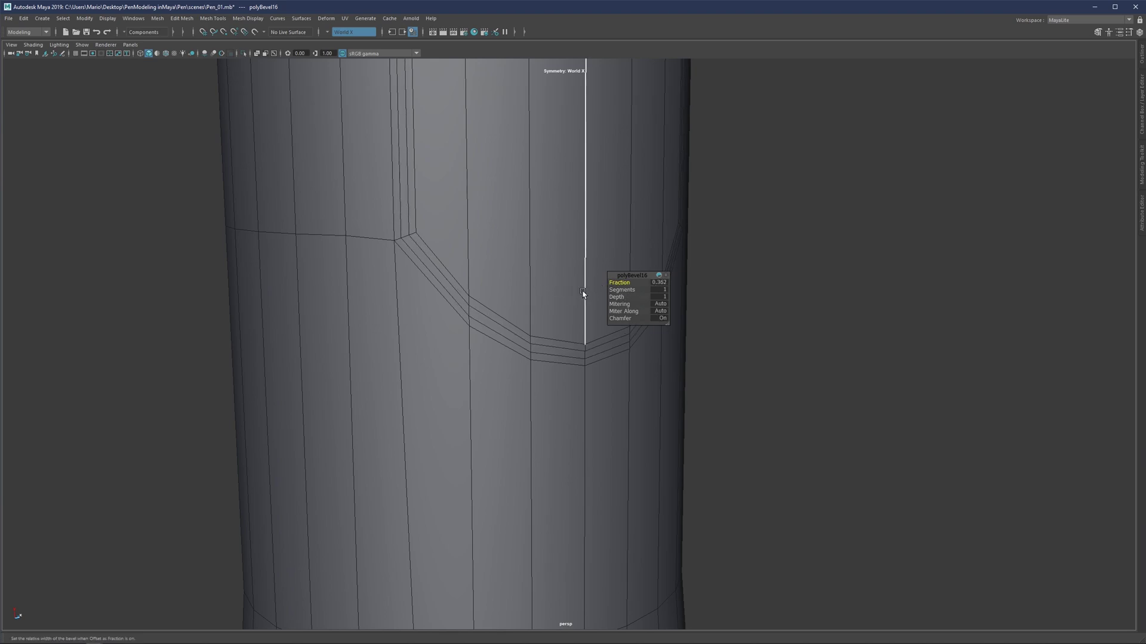
pyautogui.click(665, 305)
pyautogui.click(686, 320)
pyautogui.click(660, 310)
pyautogui.click(686, 327)
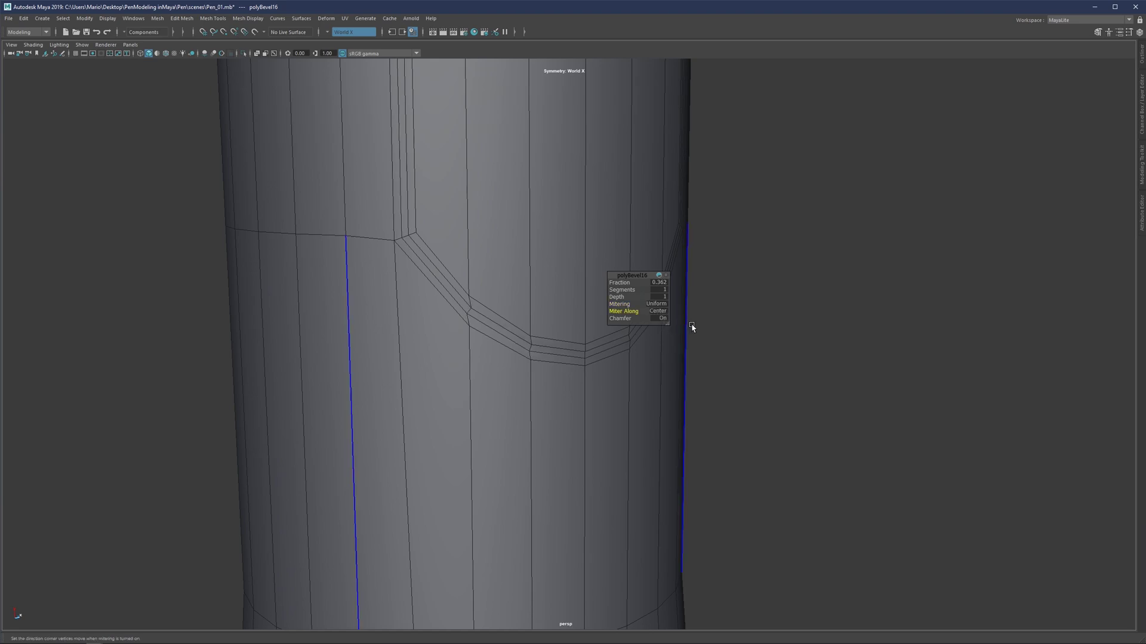
# Select the middle face loop of the outline strip and extrude it inward with a thickness of -0.104
pyautogui.moveTo(514, 305); pyautogui.dragTo(533, 360, button='right')
pyautogui.click(532, 347)
pyautogui.keyDown('shift'); pyautogui.doubleClick(525, 347); pyautogui.keyUp('shift')
pyautogui.scroll(-2, 540, 323)
pyautogui.keyDown('alt'); pyautogui.moveTo(543, 323); pyautogui.dragTo(542, 277); pyautogui.keyUp('alt')
pyautogui.hotkey('ctrl', 'e')
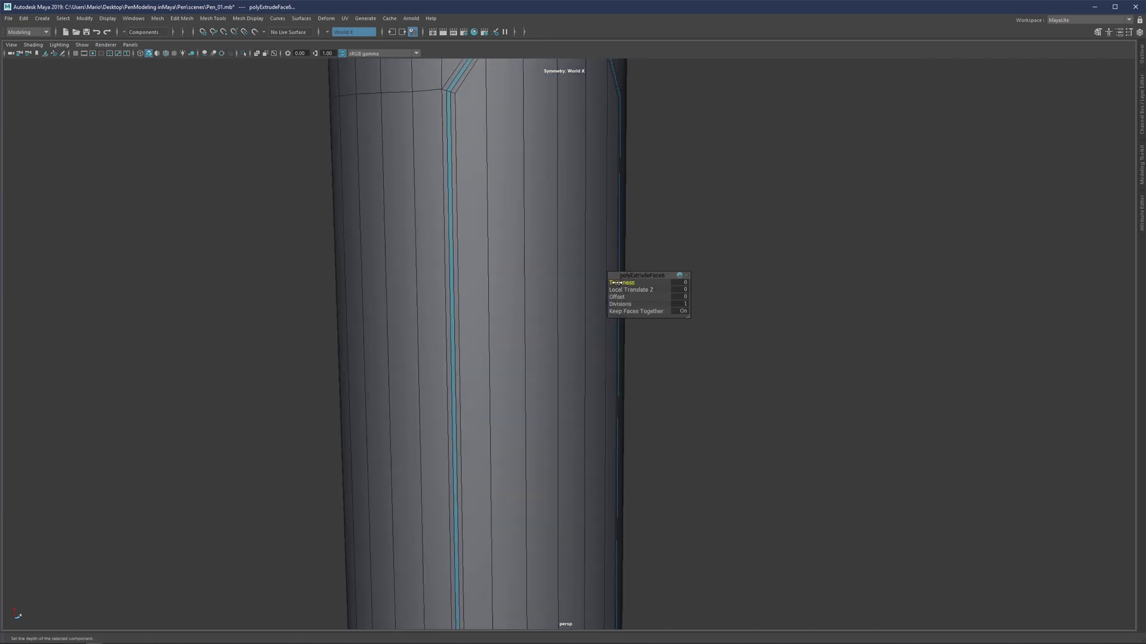
pyautogui.moveTo(614, 282); pyautogui.dragTo(583, 285)
pyautogui.keyDown('alt'); pyautogui.moveTo(571, 286); pyautogui.dragTo(479, 234, button='right'); pyautogui.keyUp('alt')
pyautogui.keyDown('alt'); pyautogui.moveTo(480, 235); pyautogui.dragTo(512, 251, button='middle'); pyautogui.keyUp('alt')
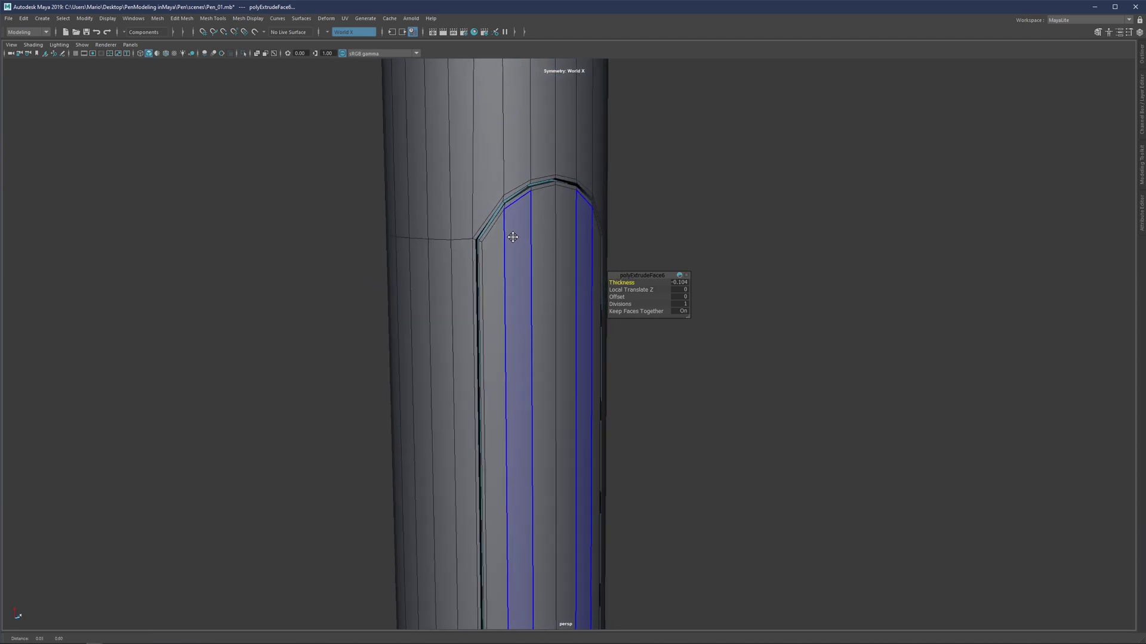
# Preview the pen body smoothed in object mode and examine the groove around the button
pyautogui.press('3')
pyautogui.press('F8')
pyautogui.click(662, 225)
pyautogui.keyDown('alt'); pyautogui.moveTo(662, 223); pyautogui.dragTo(571, 316, button='right'); pyautogui.keyUp('alt')
pyautogui.keyDown('alt'); pyautogui.moveTo(579, 379); pyautogui.dragTo(529, 389); pyautogui.keyUp('alt')
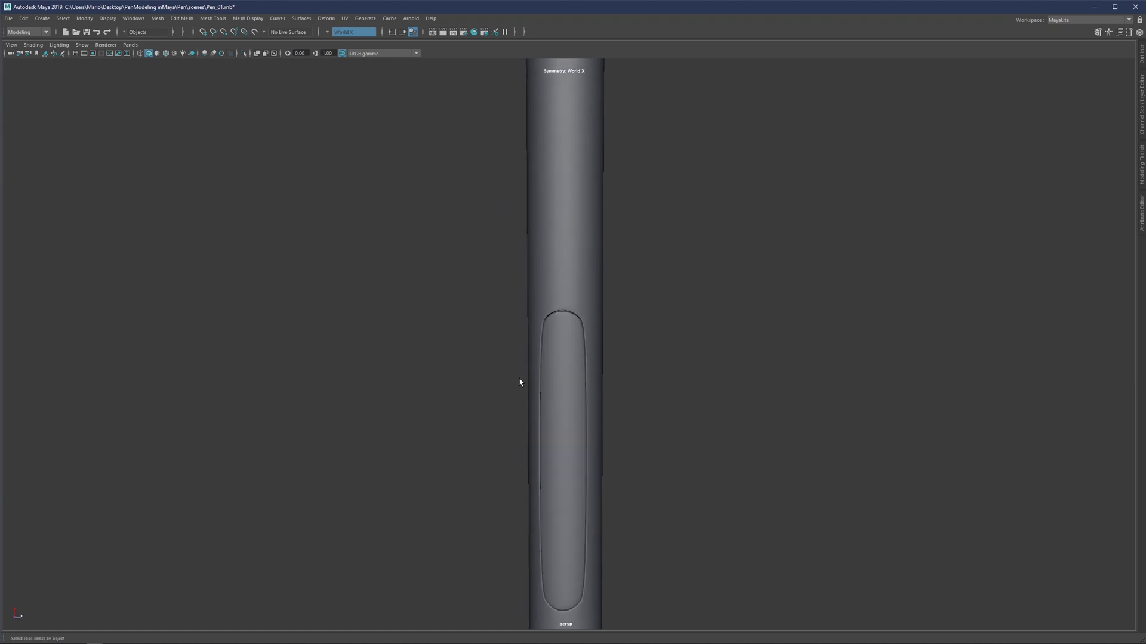
pyautogui.keyDown('alt'); pyautogui.moveTo(570, 403); pyautogui.dragTo(564, 286, button='middle'); pyautogui.keyUp('alt')
pyautogui.keyDown('alt'); pyautogui.moveTo(547, 287); pyautogui.dragTo(560, 285); pyautogui.keyUp('alt')
pyautogui.click(560, 289)
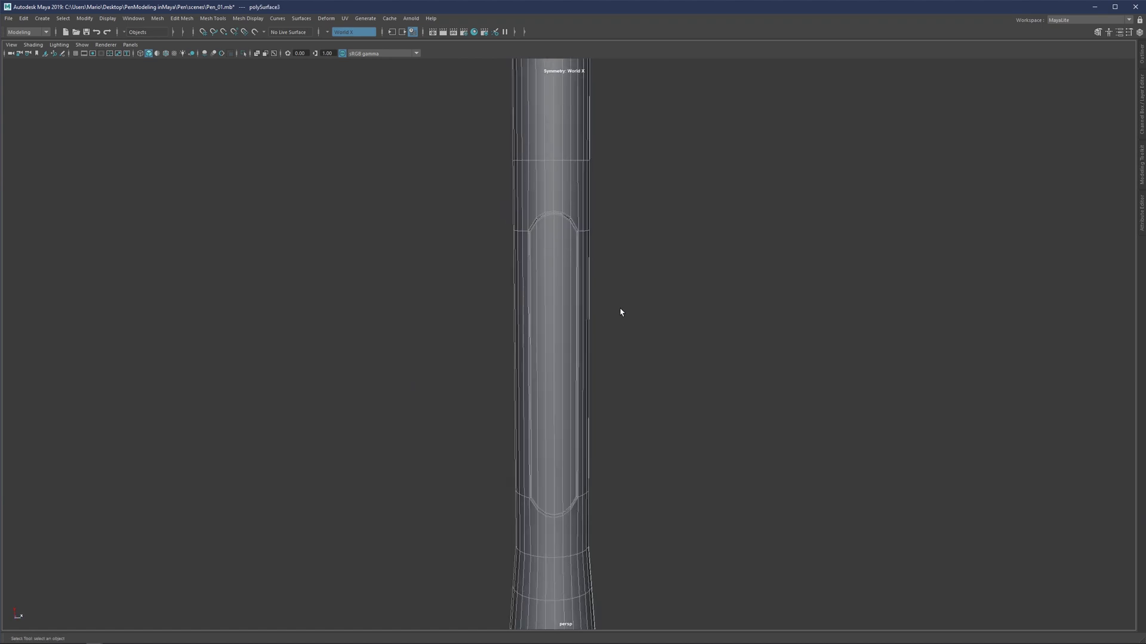
pyautogui.click(680, 217)
pyautogui.scroll(-2, 534, 334)
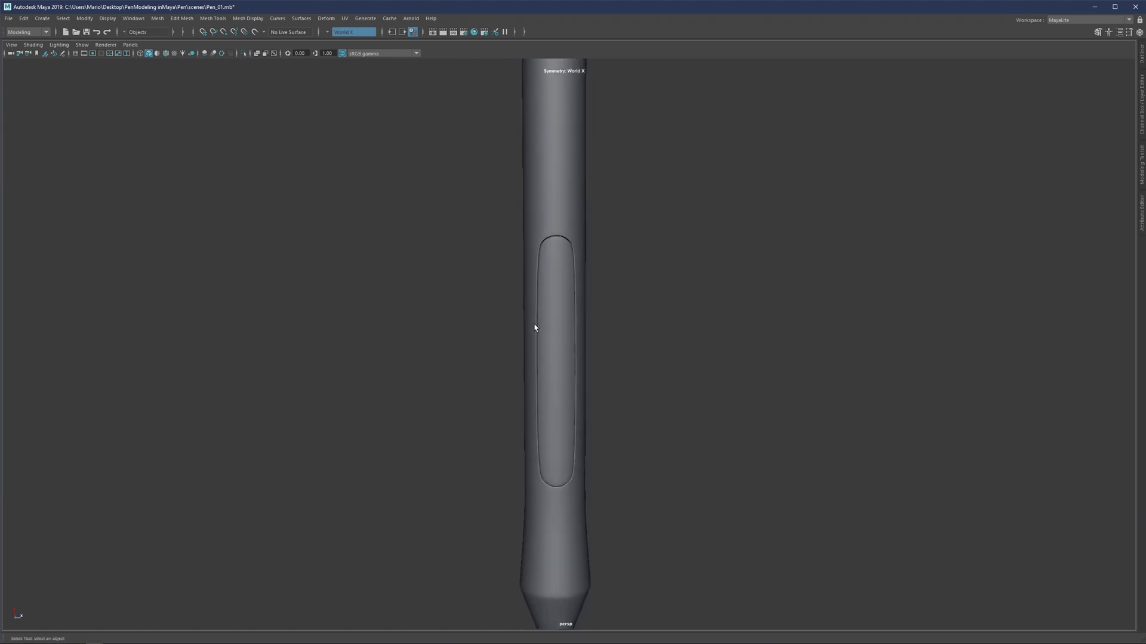
# Examine the edge layout around the button recess on the unsmoothed and smoothed pen body
pyautogui.click(545, 274)
pyautogui.scroll(2, 549, 289)
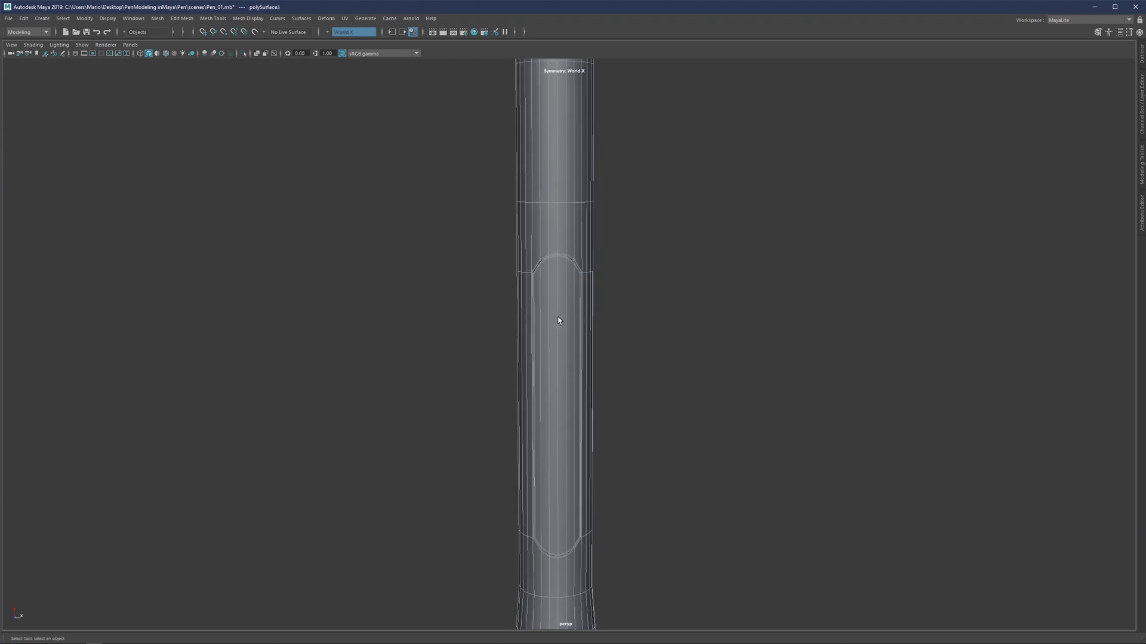
pyautogui.press('F10')
pyautogui.scroll(3, 556, 255)
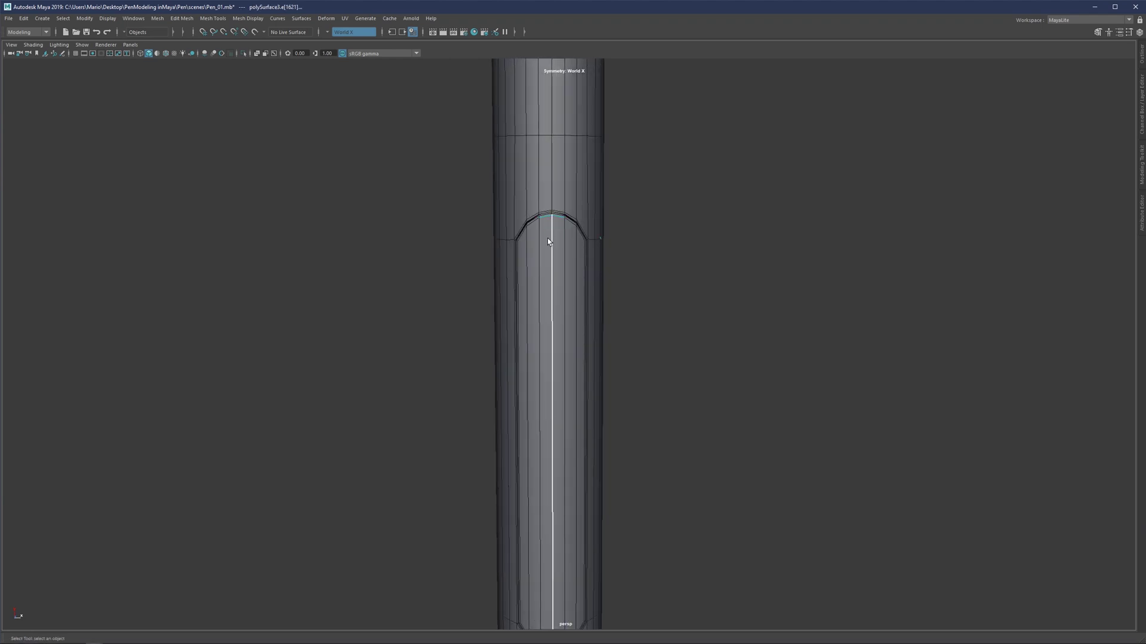
pyautogui.keyDown('alt'); pyautogui.moveTo(554, 340); pyautogui.dragTo(548, 239, button='middle'); pyautogui.keyUp('alt')
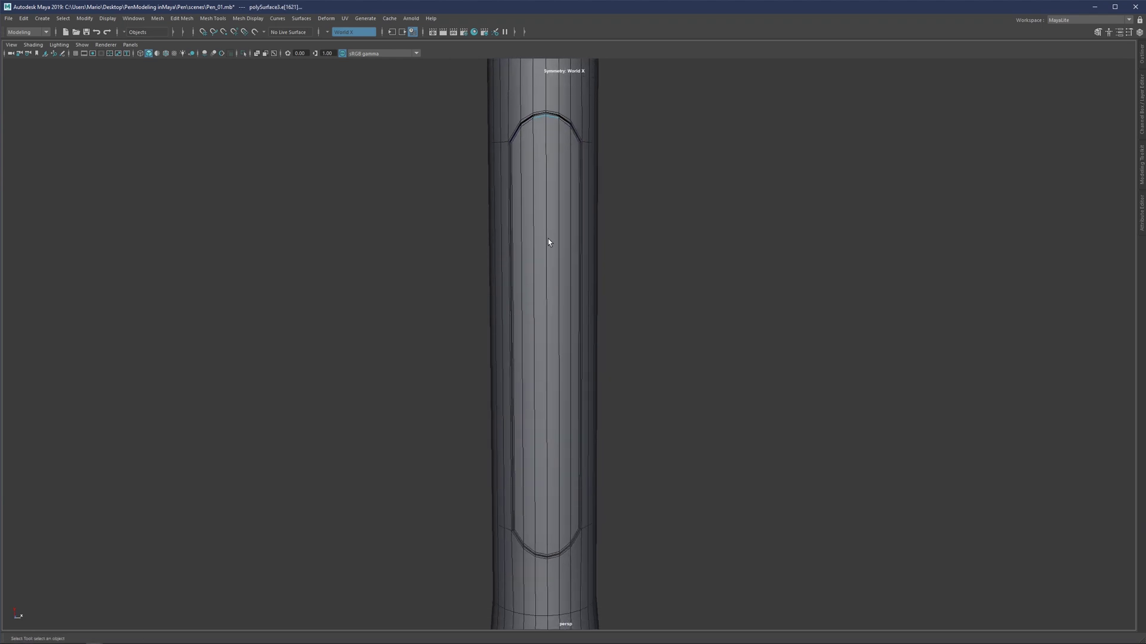
pyautogui.doubleClick(499, 144)
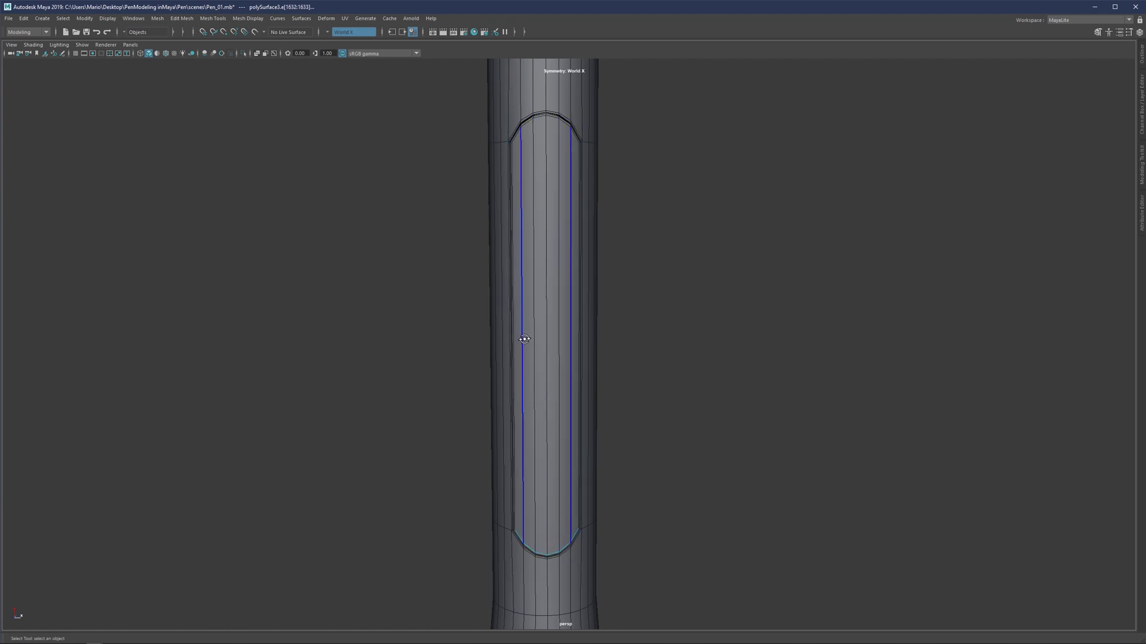
pyautogui.keyDown('alt'); pyautogui.moveTo(524, 338); pyautogui.dragTo(533, 335); pyautogui.keyUp('alt')
pyautogui.press('3')
pyautogui.press('1')
pyautogui.keyDown('alt'); pyautogui.moveTo(503, 172); pyautogui.dragTo(502, 280, button='middle'); pyautogui.keyUp('alt')
pyautogui.scroll(3, 502, 279)
pyautogui.scroll(2, 501, 210)
pyautogui.keyDown('alt'); pyautogui.moveTo(470, 215); pyautogui.dragTo(462, 243, button='middle'); pyautogui.keyUp('alt')
pyautogui.keyDown('alt'); pyautogui.moveTo(453, 244); pyautogui.dragTo(463, 248); pyautogui.keyUp('alt')
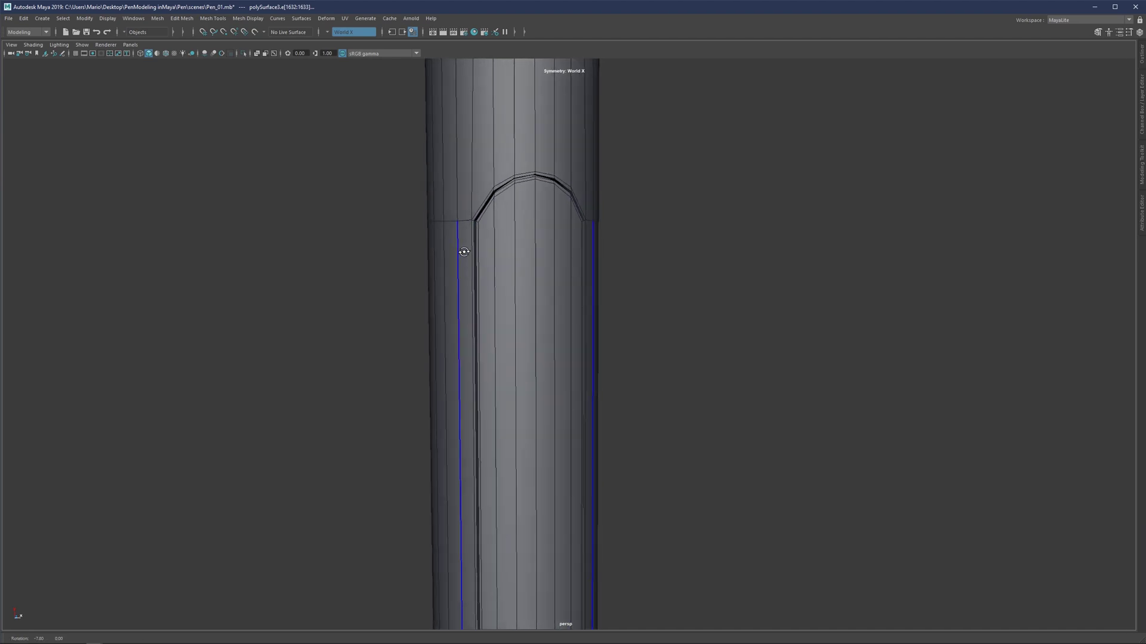
pyautogui.scroll(1, 472, 255)
# Insert centered horizontal edge loops along the length of the button section with the Multi-Cut tool
pyautogui.hotkey('ctrl', 'shift', 'x')
pyautogui.scroll(-5, 529, 327)
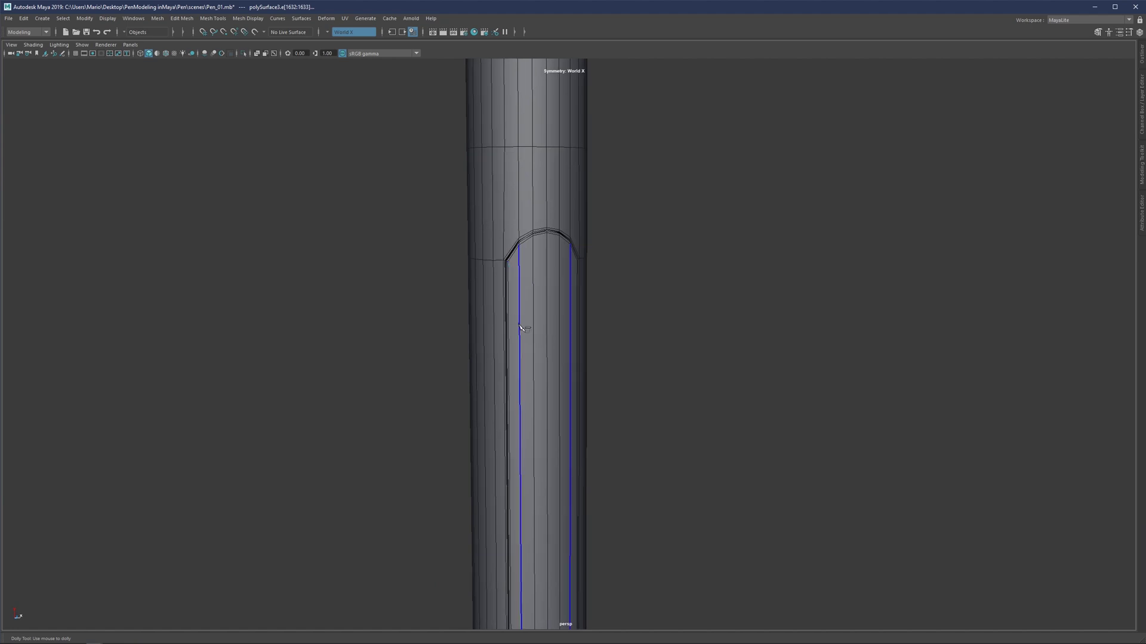
pyautogui.keyDown('ctrl'); pyautogui.middleClick(530, 388); pyautogui.keyUp('ctrl')
pyautogui.keyDown('ctrl'); pyautogui.middleClick(523, 340); pyautogui.keyUp('ctrl')
pyautogui.keyDown('ctrl'); pyautogui.middleClick(526, 472); pyautogui.keyUp('ctrl')
pyautogui.scroll(1, 526, 333)
pyautogui.keyDown('ctrl'); pyautogui.middleClick(526, 333); pyautogui.keyUp('ctrl')
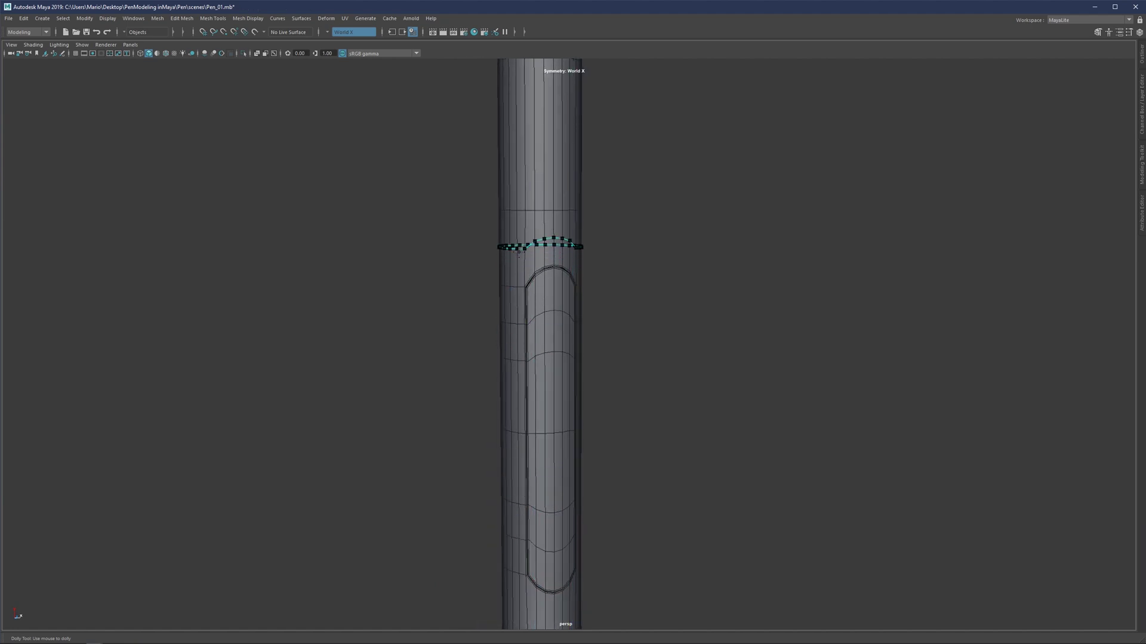
# Add one supporting edge loop around the body just above the button outline and one just below it
pyautogui.click(540, 242)
pyautogui.scroll(-3, 555, 570)
pyautogui.keyDown('alt'); pyautogui.moveTo(595, 512); pyautogui.dragTo(524, 401, button='middle'); pyautogui.keyUp('alt')
pyautogui.scroll(2, 503, 404)
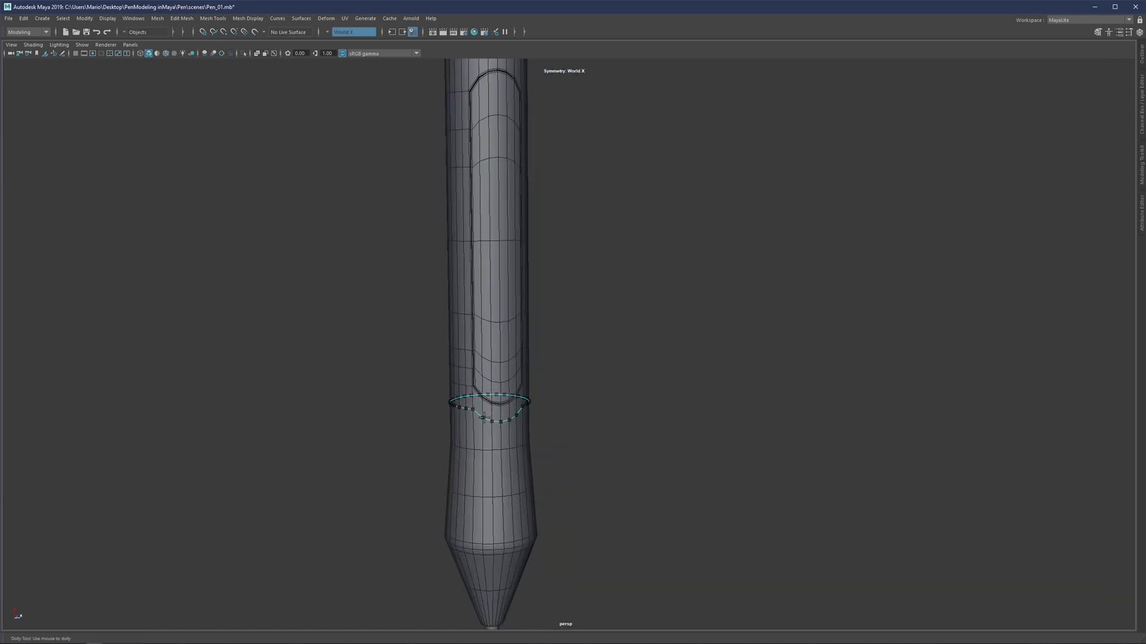
pyautogui.keyDown('ctrl'); pyautogui.middleClick(484, 417); pyautogui.keyUp('ctrl')
pyautogui.keyDown('alt'); pyautogui.moveTo(514, 222); pyautogui.dragTo(541, 345, button='middle'); pyautogui.keyUp('alt')
pyautogui.keyDown('alt'); pyautogui.moveTo(522, 285); pyautogui.dragTo(511, 289); pyautogui.keyUp('alt')
pyautogui.press('q')
# Examine the smoothed pen in object mode and compare it with the front reference image around the upper seam
pyautogui.moveTo(641, 272); pyautogui.dragTo(661, 231, button='right')
pyautogui.scroll(-3, 625, 249)
pyautogui.click(612, 265)
pyautogui.scroll(4, 611, 266)
pyautogui.press('space')
pyautogui.scroll(-2, 564, 319)
pyautogui.scroll(-4, 258, 335)
pyautogui.press('space')
pyautogui.scroll(-4, 555, 276)
pyautogui.moveTo(555, 314)
pyautogui.keyDown('alt'); pyautogui.mouseDown()
pyautogui.moveTo(526, 319)
pyautogui.moveTo(560, 320)
pyautogui.mouseUp(); pyautogui.keyUp('alt')
pyautogui.press('space')
pyautogui.scroll(2, 176, 302)
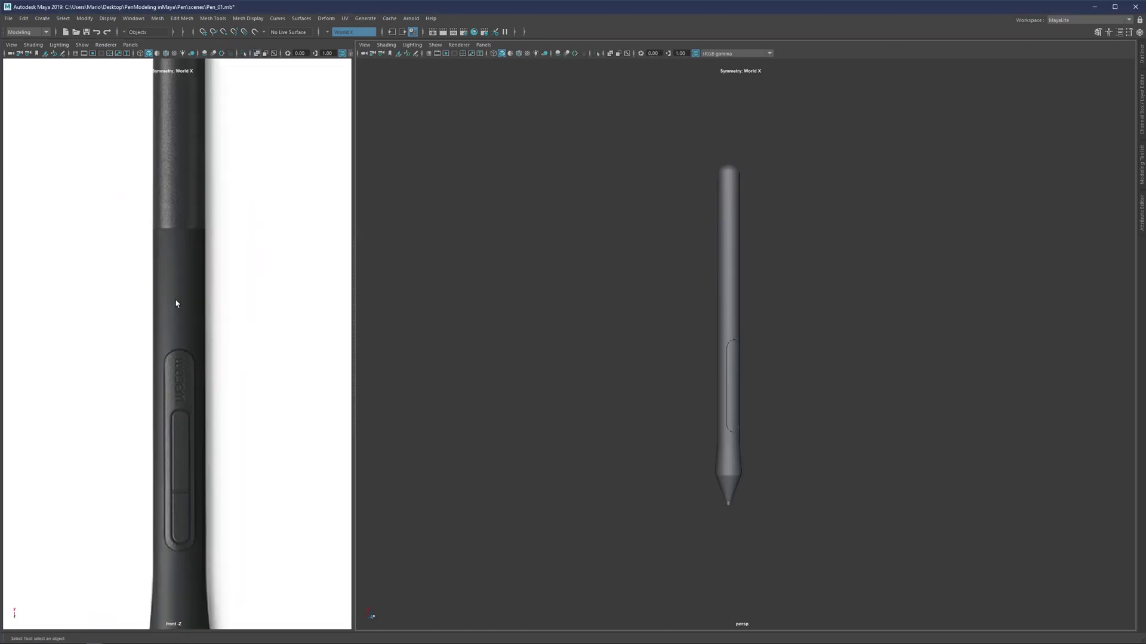
# Select the edge loop at the reference's upper seam above the button and bevel it into a narrow strip
pyautogui.click(171, 256)
pyautogui.scroll(4, 169, 265)
pyautogui.moveTo(170, 269); pyautogui.dragTo(169, 229, button='right')
pyautogui.click(169, 230)
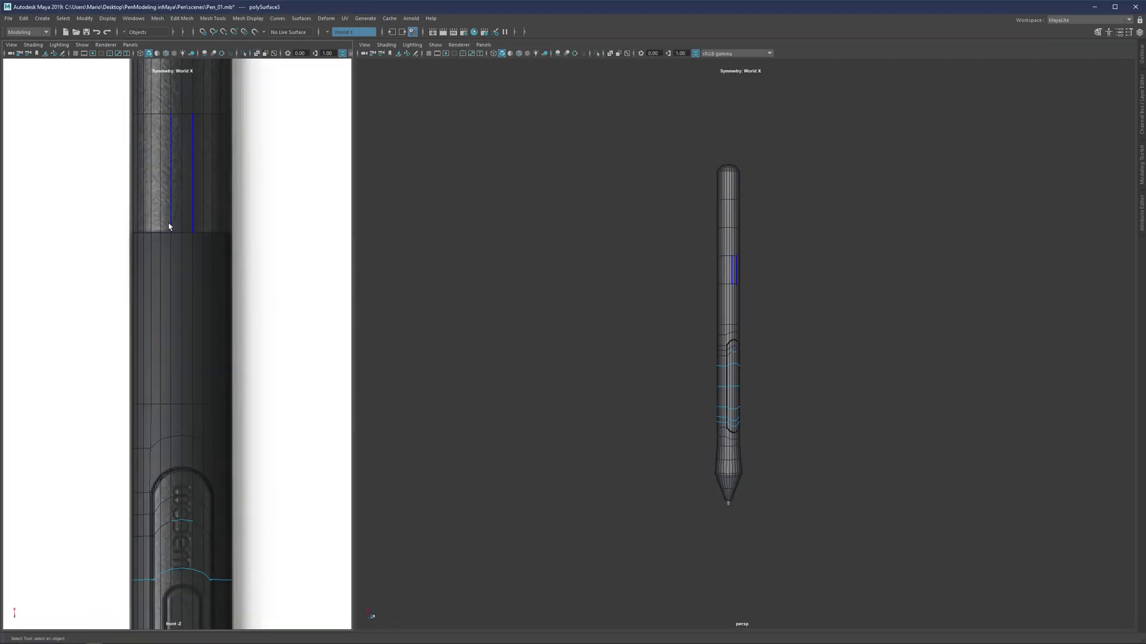
pyautogui.keyDown('alt'); pyautogui.moveTo(164, 219); pyautogui.dragTo(206, 266, button='middle'); pyautogui.keyUp('alt')
pyautogui.scroll(4, 205, 265)
pyautogui.press('space')
pyautogui.scroll(4, 525, 265)
pyautogui.keyDown('alt'); pyautogui.moveTo(503, 261); pyautogui.dragTo(515, 363); pyautogui.keyUp('alt')
pyautogui.scroll(1, 520, 358)
pyautogui.scroll(2, 507, 322)
pyautogui.scroll(1, 498, 296)
pyautogui.keyDown('alt'); pyautogui.moveTo(499, 287); pyautogui.dragTo(462, 273); pyautogui.keyUp('alt')
pyautogui.hotkey('ctrl', 'b')
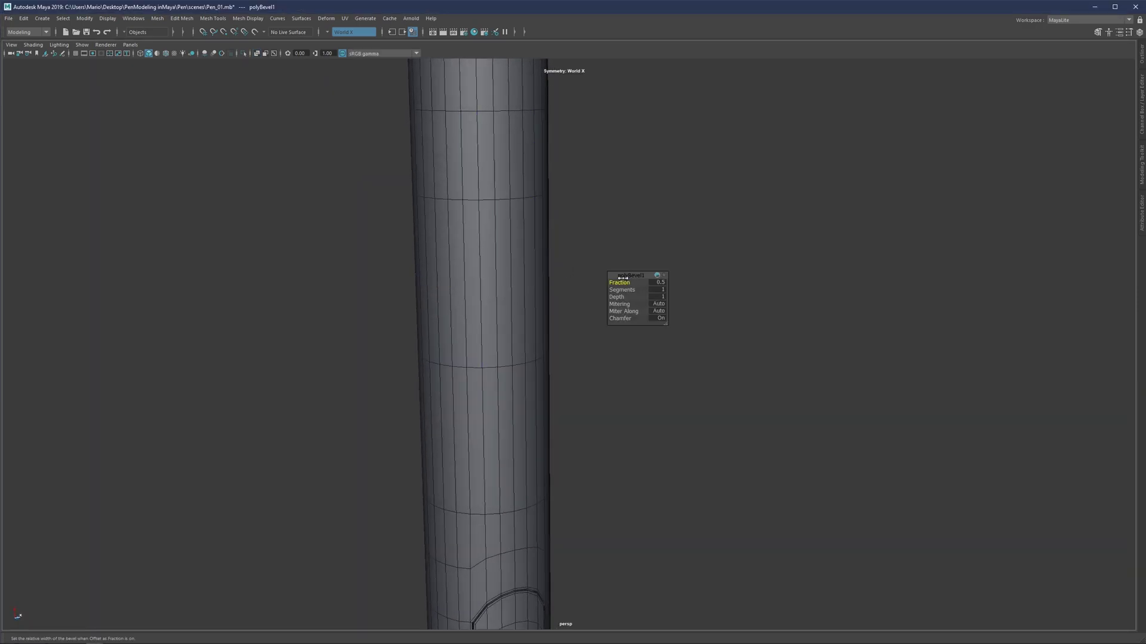
pyautogui.moveTo(622, 283); pyautogui.dragTo(592, 284)
# Select the narrow face loop at the upper seam and extrude it inward to form a groove
pyautogui.scroll(3, 441, 289)
pyautogui.keyDown('alt'); pyautogui.moveTo(441, 289); pyautogui.dragTo(470, 332, button='middle'); pyautogui.keyUp('alt')
pyautogui.moveTo(463, 278); pyautogui.dragTo(464, 305, button='right')
pyautogui.click(464, 302)
pyautogui.keyDown('shift'); pyautogui.doubleClick(475, 303); pyautogui.keyUp('shift')
pyautogui.scroll(3, 454, 303)
pyautogui.keyDown('alt'); pyautogui.moveTo(449, 280); pyautogui.dragTo(495, 308, button='middle'); pyautogui.keyUp('alt')
pyautogui.scroll(2, 496, 308)
pyautogui.keyDown('alt'); pyautogui.moveTo(500, 313); pyautogui.dragTo(515, 305); pyautogui.keyUp('alt')
pyautogui.hotkey('ctrl', 'e')
pyautogui.moveTo(621, 297); pyautogui.dragTo(576, 294)
pyautogui.scroll(3, 442, 337)
pyautogui.press('q')
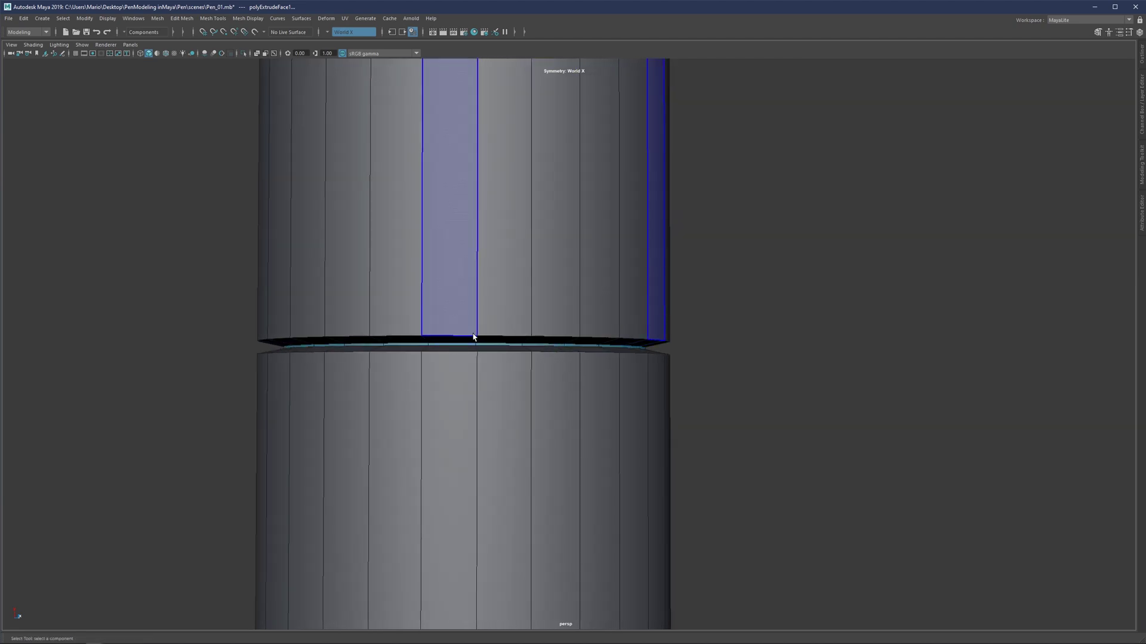
# Bevel the upper groove's two rim edge loops with Chamfer off and an increased fraction
pyautogui.press('F10')
pyautogui.click(471, 336)
pyautogui.doubleClick(471, 337)
pyautogui.keyDown('alt'); pyautogui.moveTo(470, 292); pyautogui.dragTo(497, 318); pyautogui.keyUp('alt')
pyautogui.hotkey('ctrl', 'b')
pyautogui.click(660, 319)
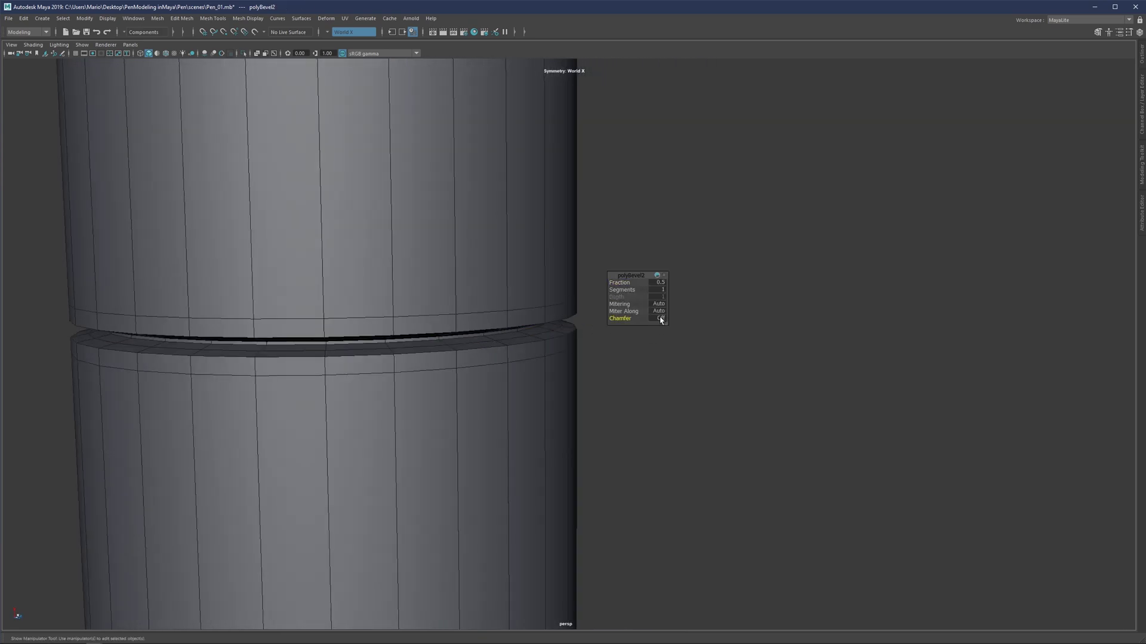
pyautogui.moveTo(624, 283); pyautogui.dragTo(708, 281)
# Check the upper groove on the smoothed pen and examine the seam above the tip cone in the front reference
pyautogui.moveTo(707, 394); pyautogui.dragTo(743, 362, button='right')
pyautogui.scroll(-10, 455, 296)
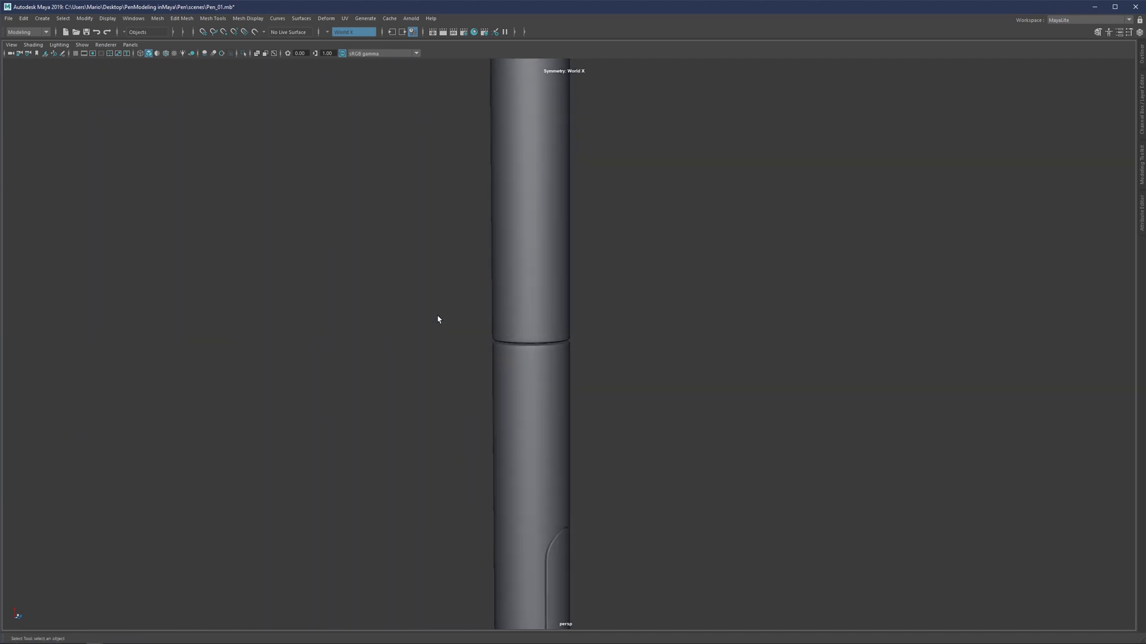
pyautogui.scroll(-3, 528, 241)
pyautogui.keyDown('alt'); pyautogui.moveTo(528, 245); pyautogui.dragTo(483, 284); pyautogui.keyUp('alt')
pyautogui.scroll(-2, 544, 294)
pyautogui.keyDown('alt'); pyautogui.moveTo(570, 325); pyautogui.dragTo(534, 297, button='middle'); pyautogui.keyUp('alt')
pyautogui.keyDown('alt'); pyautogui.moveTo(534, 297); pyautogui.dragTo(560, 297); pyautogui.keyUp('alt')
pyautogui.press('space')
pyautogui.scroll(-10, 307, 384)
pyautogui.keyDown('alt'); pyautogui.moveTo(227, 445); pyautogui.dragTo(246, 402, button='middle'); pyautogui.keyUp('alt')
pyautogui.scroll(5, 245, 404)
pyautogui.scroll(3, 304, 438)
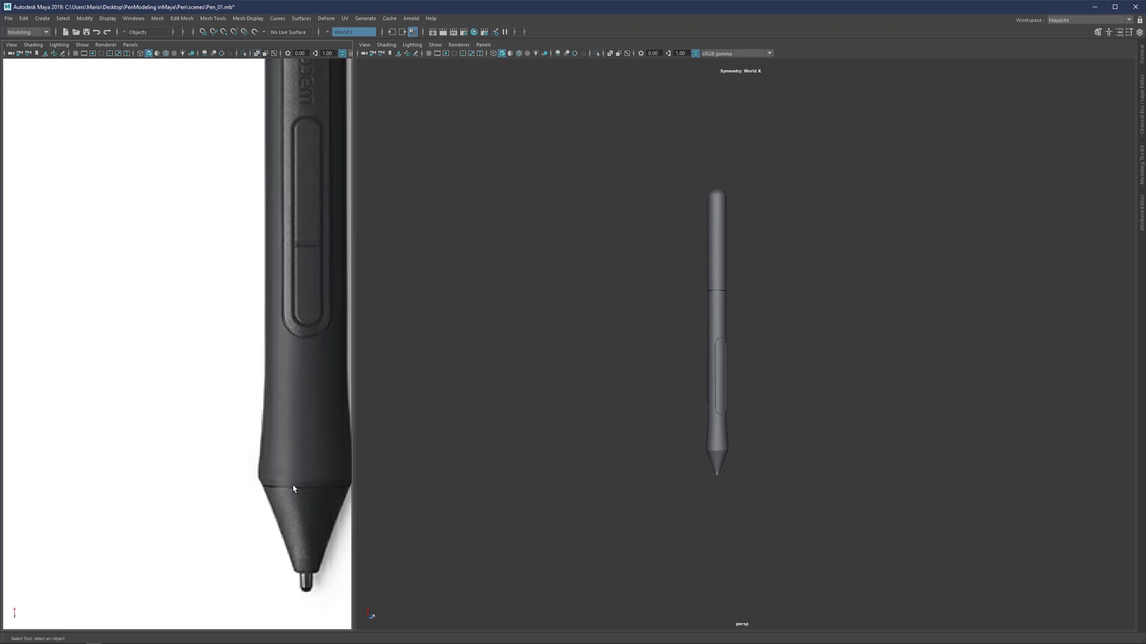
# Select the edge loop just below the pen's widest ring, at the top of the tip cone, and bevel it into a narrow strip
pyautogui.click(293, 489)
pyautogui.scroll(5, 258, 424)
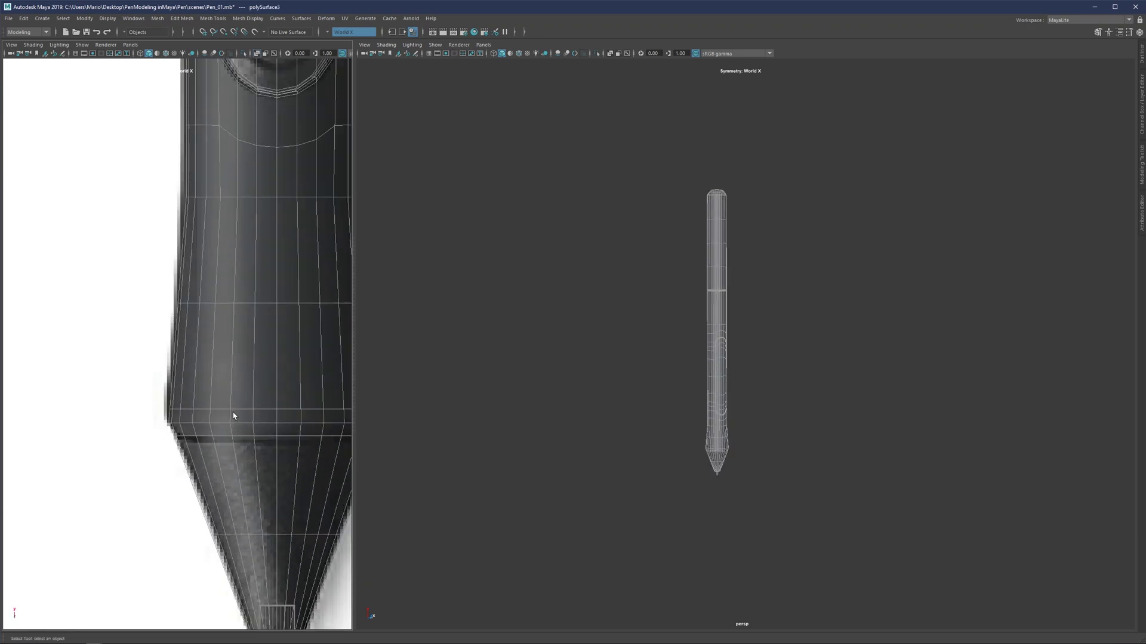
pyautogui.keyDown('alt'); pyautogui.moveTo(248, 432); pyautogui.dragTo(209, 421, button='middle'); pyautogui.keyUp('alt')
pyautogui.press('space')
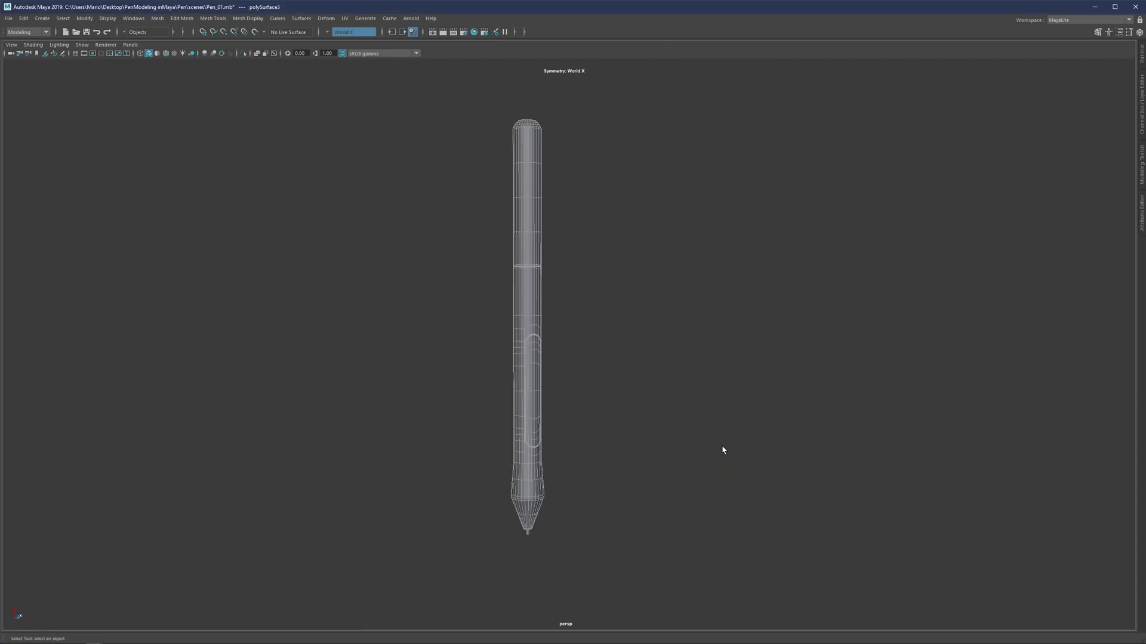
pyautogui.scroll(5, 549, 470)
pyautogui.keyDown('alt'); pyautogui.moveTo(501, 375); pyautogui.dragTo(540, 261, button='middle'); pyautogui.keyUp('alt')
pyautogui.scroll(5, 496, 360)
pyautogui.moveTo(470, 350); pyautogui.dragTo(467, 327, button='right')
pyautogui.doubleClick(450, 325)
pyautogui.scroll(5, 427, 335)
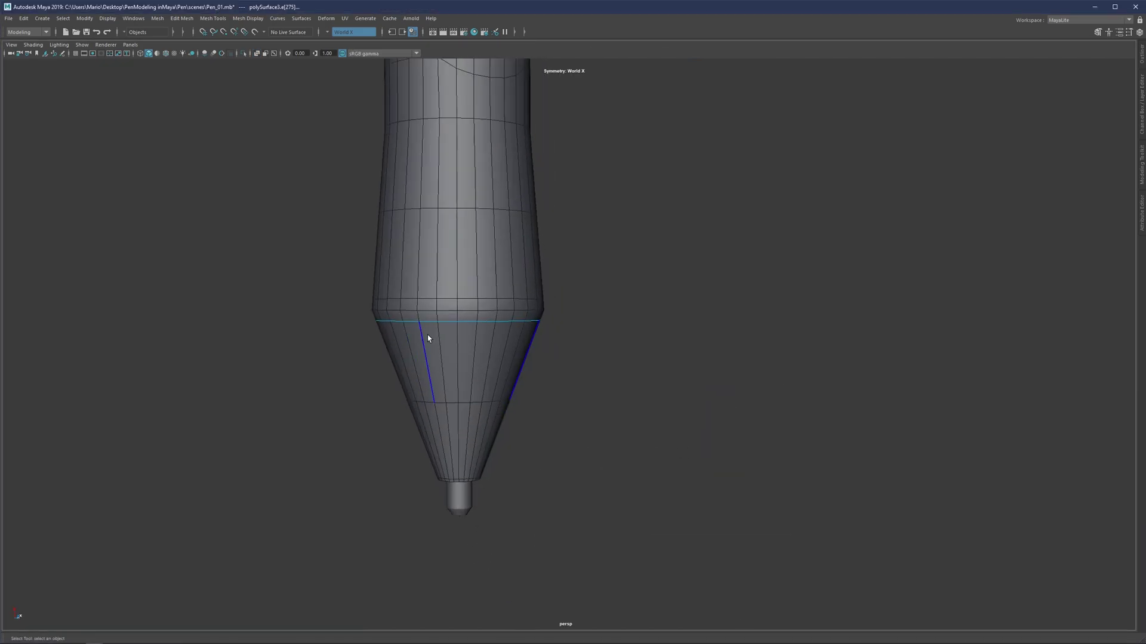
pyautogui.keyDown('alt'); pyautogui.moveTo(416, 335); pyautogui.dragTo(472, 337, button='middle'); pyautogui.keyUp('alt')
pyautogui.scroll(3, 471, 338)
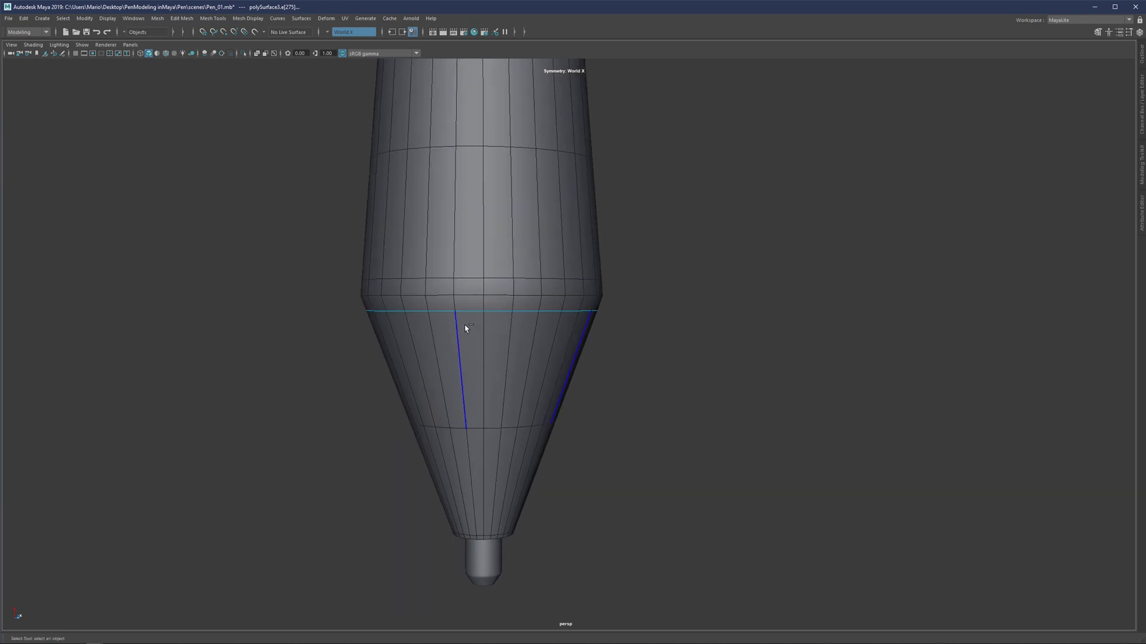
pyautogui.hotkey('ctrl', 'b')
pyautogui.moveTo(591, 286); pyautogui.dragTo(470, 310, button='middle')
pyautogui.press('q')
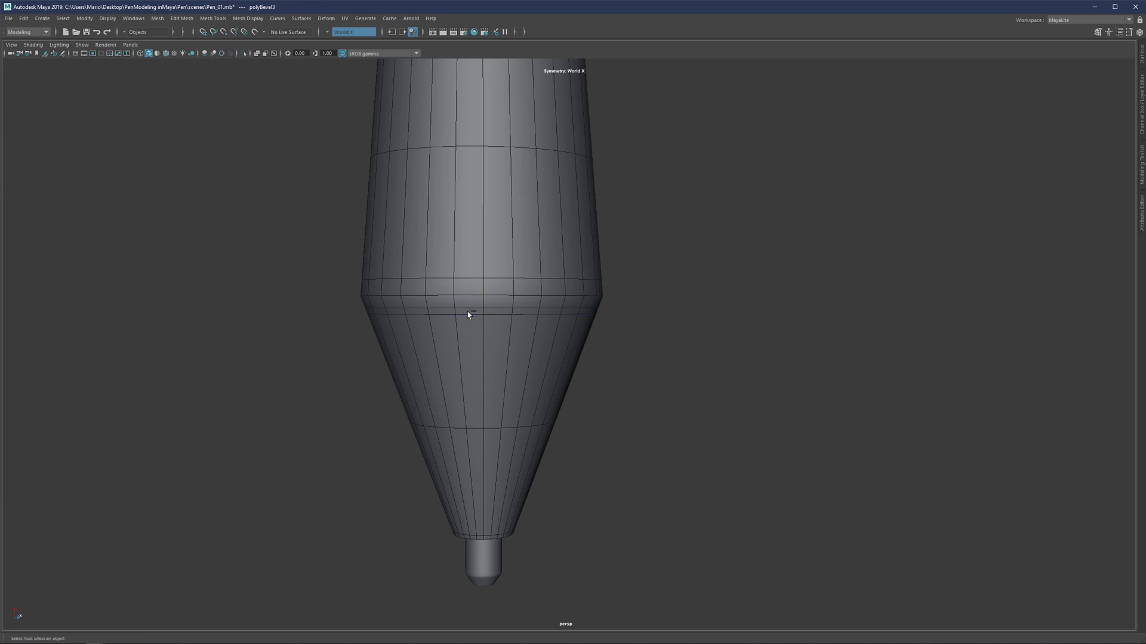
# Select the narrow face loop at the top of the tip cone and extrude it inward as a groove
pyautogui.press('F11')
pyautogui.click(470, 311)
pyautogui.keyDown('shift'); pyautogui.doubleClick(500, 309); pyautogui.keyUp('shift')
pyautogui.scroll(3, 443, 321)
pyautogui.keyDown('alt'); pyautogui.moveTo(442, 320); pyautogui.dragTo(544, 318, button='middle'); pyautogui.keyUp('alt')
pyautogui.scroll(4, 544, 317)
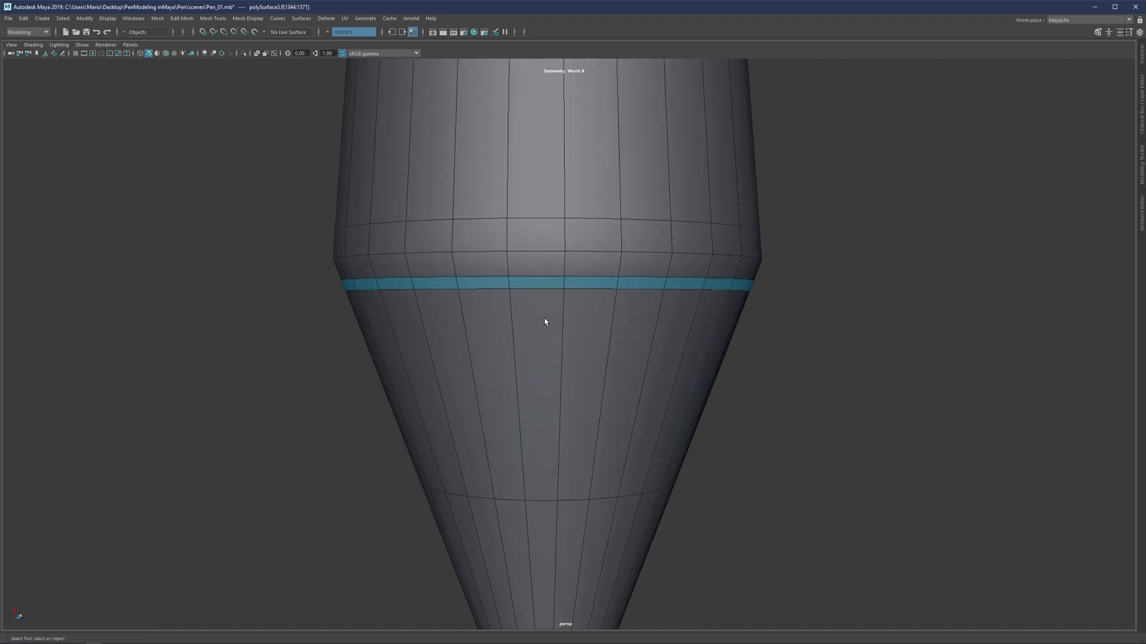
pyautogui.hotkey('ctrl', 'e')
pyautogui.moveTo(619, 296); pyautogui.dragTo(591, 288, button='middle')
pyautogui.press('q')
# Bevel both rim edge loops of the tip groove with Chamfer off and a fraction of 0.819
pyautogui.press('F10')
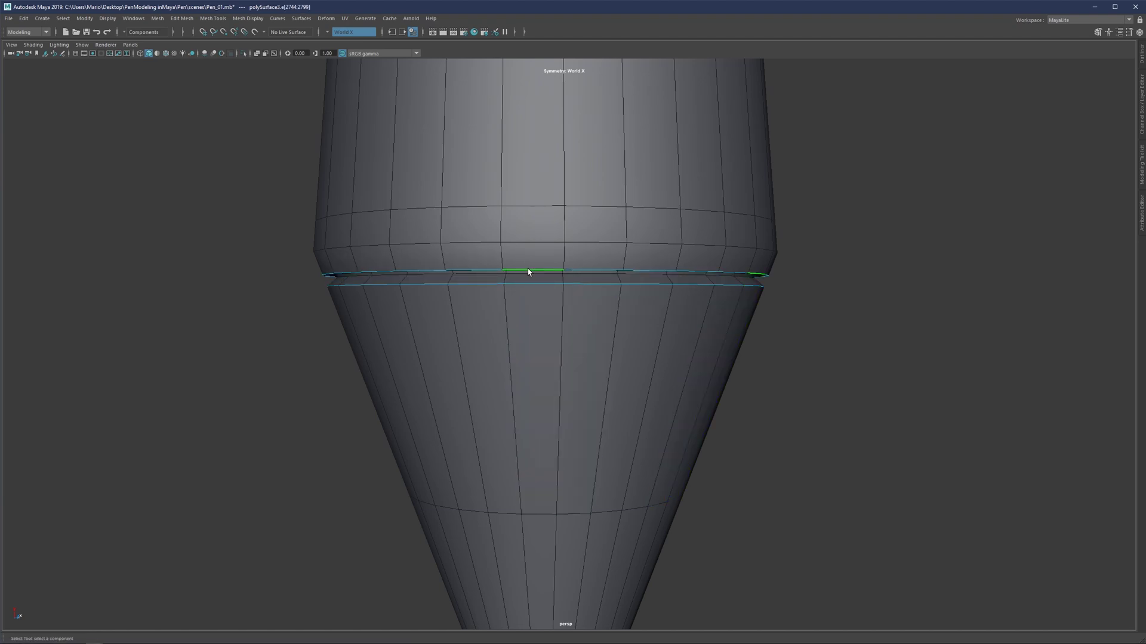
pyautogui.hotkey('ctrl', 'b')
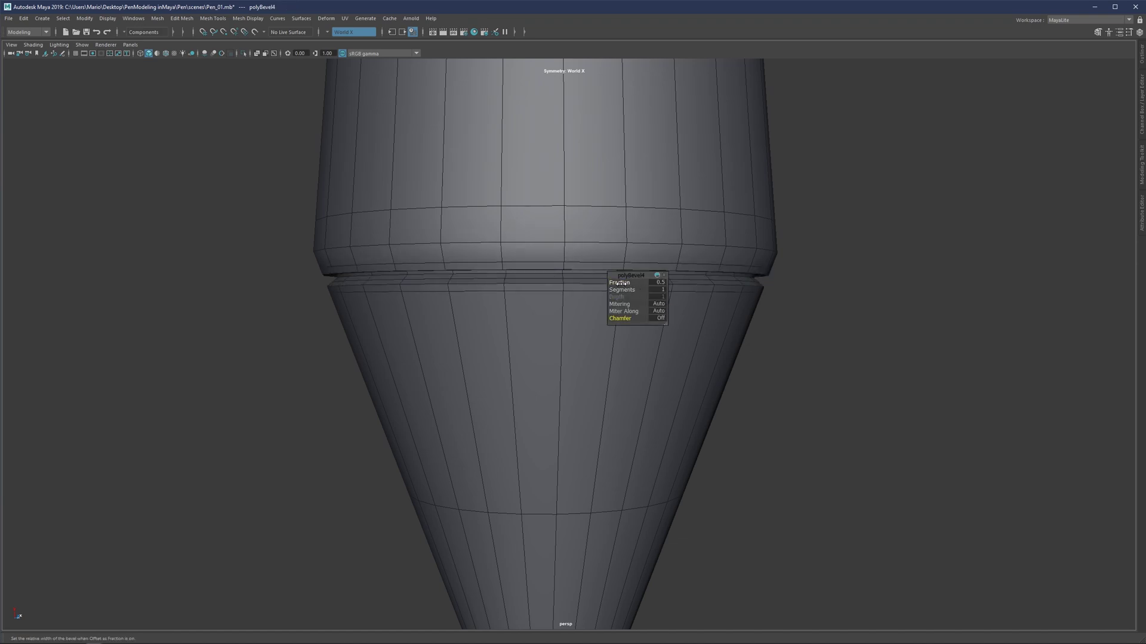
pyautogui.moveTo(650, 279); pyautogui.dragTo(667, 278, button='middle')
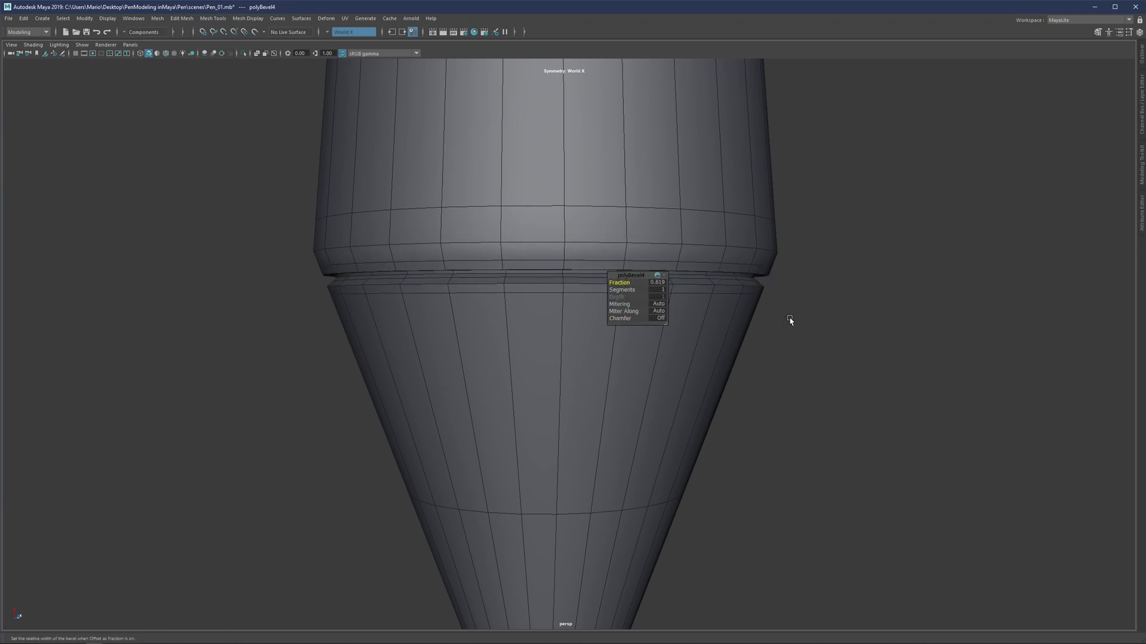
# Preview the pen smoothed in object mode and examine the finished button, upper seam and tip grooves
pyautogui.press('3')
pyautogui.press('F8')
pyautogui.click(859, 287)
pyautogui.scroll(-15, 609, 302)
pyautogui.keyDown('alt'); pyautogui.moveTo(601, 304); pyautogui.dragTo(525, 298); pyautogui.keyUp('alt')
pyautogui.keyDown('alt'); pyautogui.moveTo(517, 182); pyautogui.dragTo(507, 387, button='middle'); pyautogui.keyUp('alt')
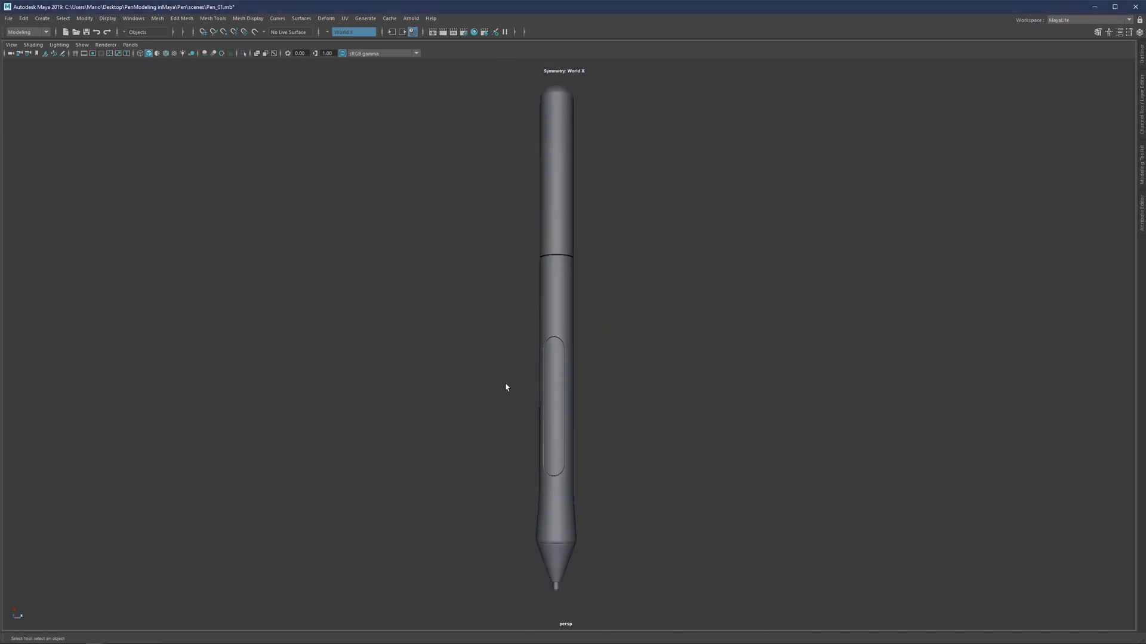
pyautogui.keyDown('alt'); pyautogui.moveTo(507, 386); pyautogui.dragTo(551, 367); pyautogui.keyUp('alt')
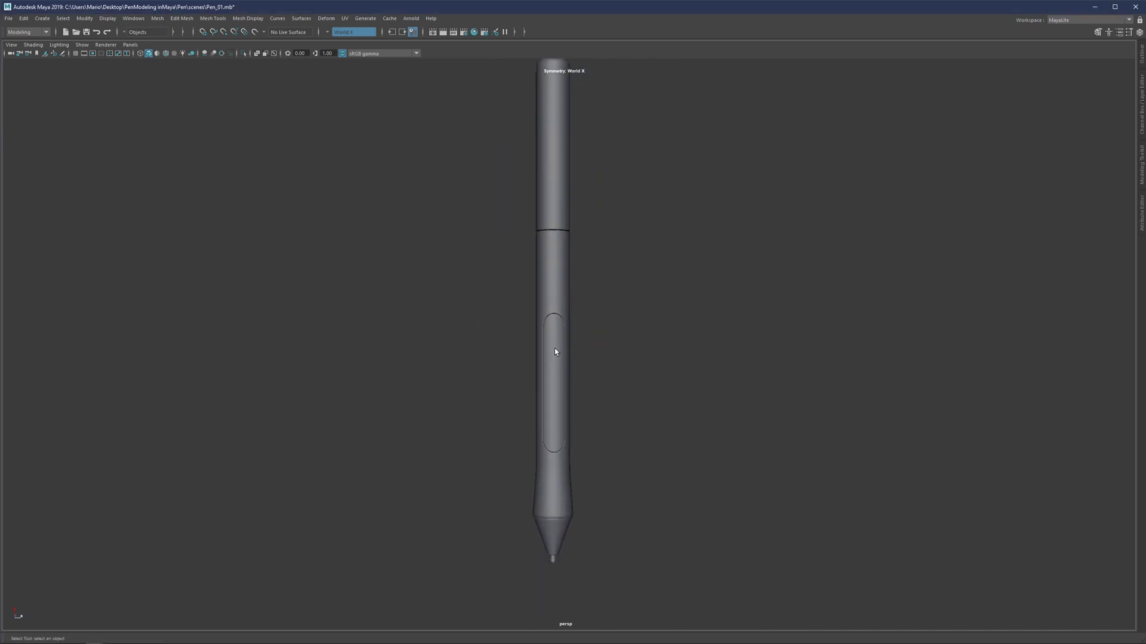